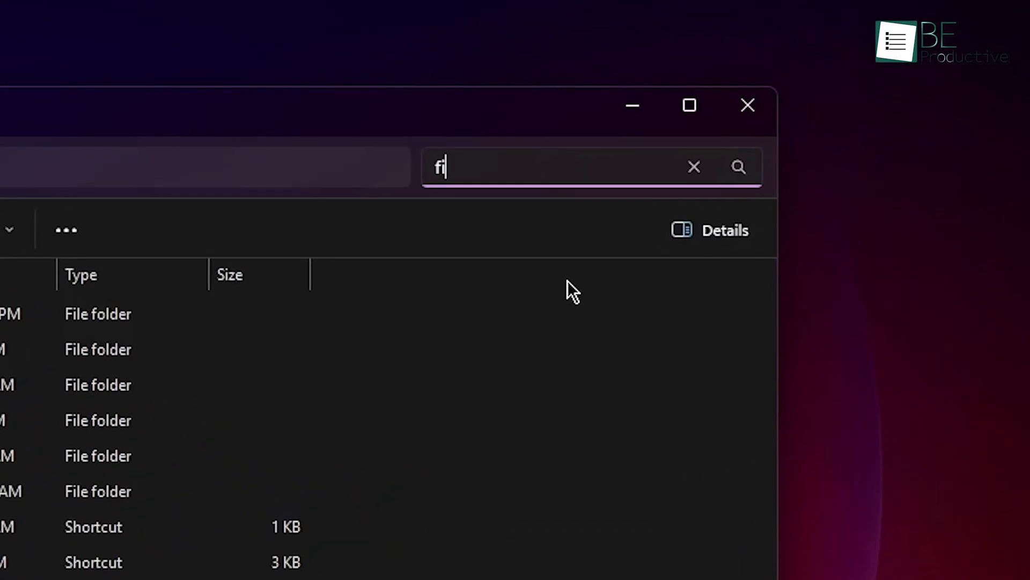
pyautogui.write('le')
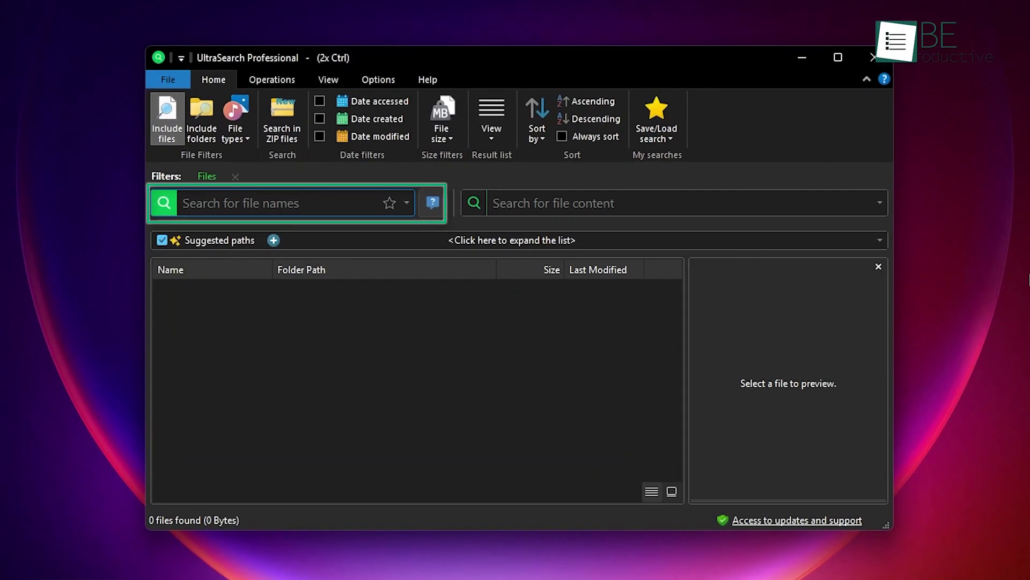
pyautogui.write('be')
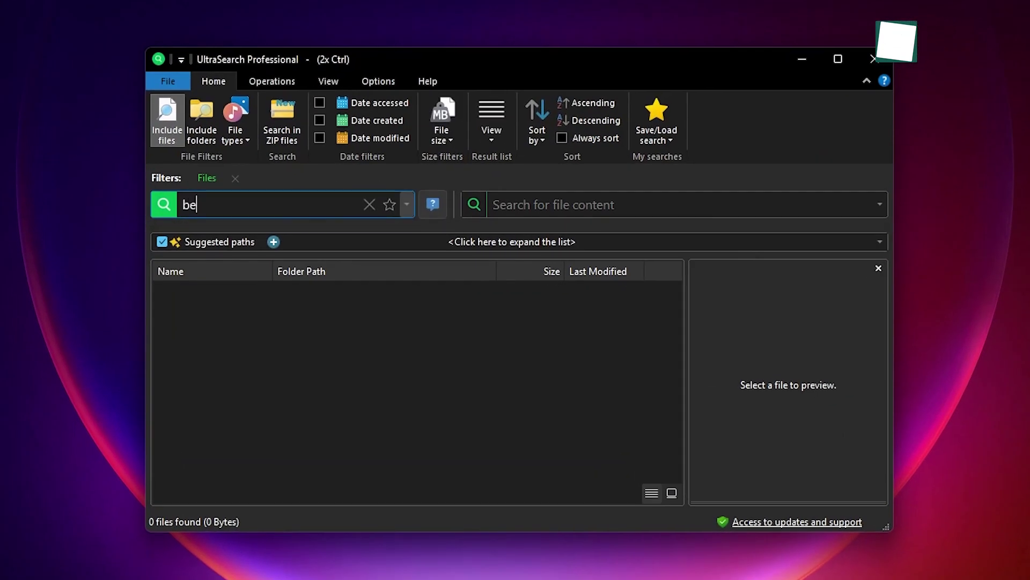
pyautogui.write('pro')
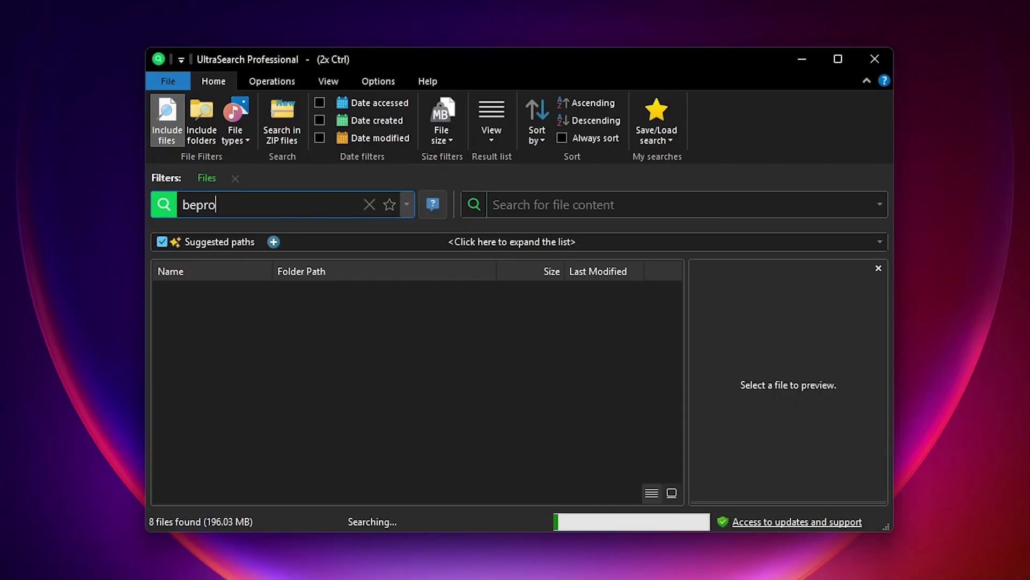
pyautogui.write('duc')
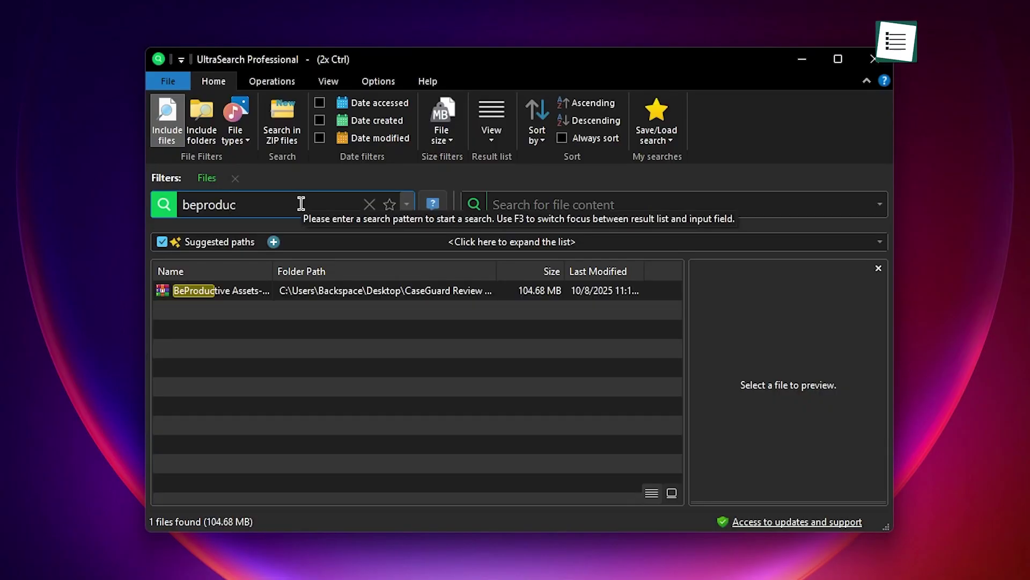
# Clear the name search, then tick and untick Local Disk (C:) among the suggested paths
pyautogui.press('Escape')
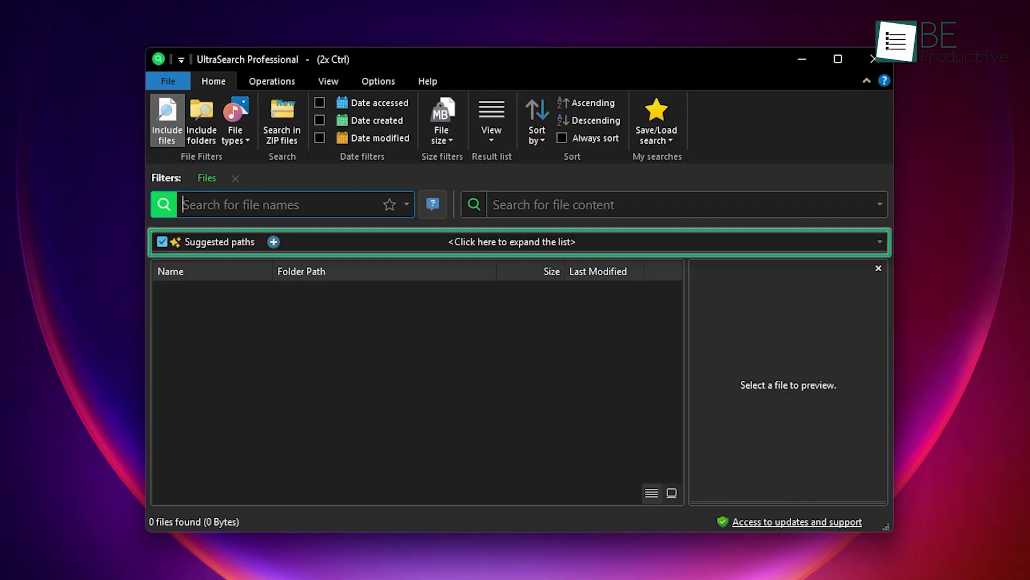
pyautogui.write('project')
pyautogui.click(880, 242)
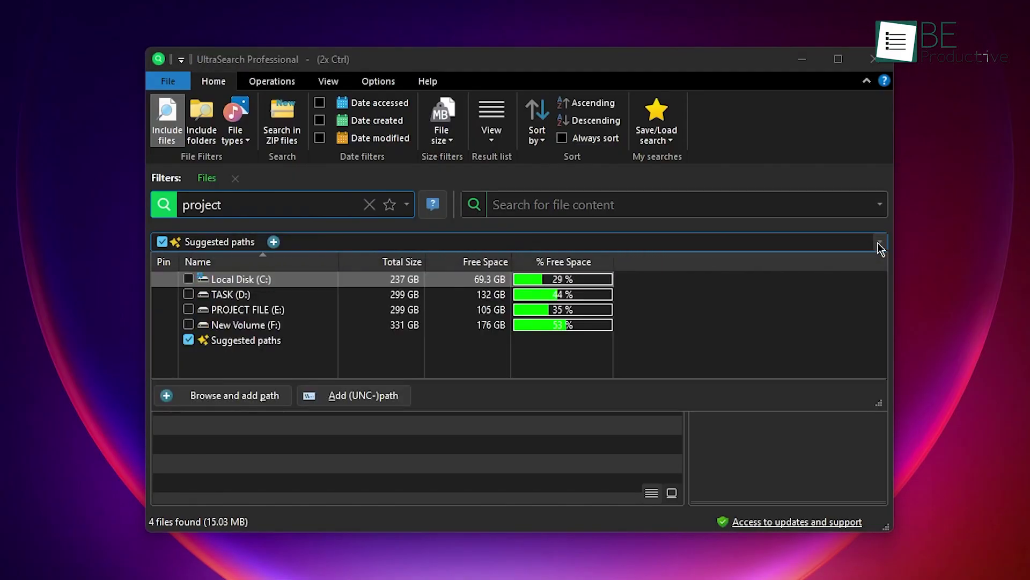
pyautogui.click(192, 279)
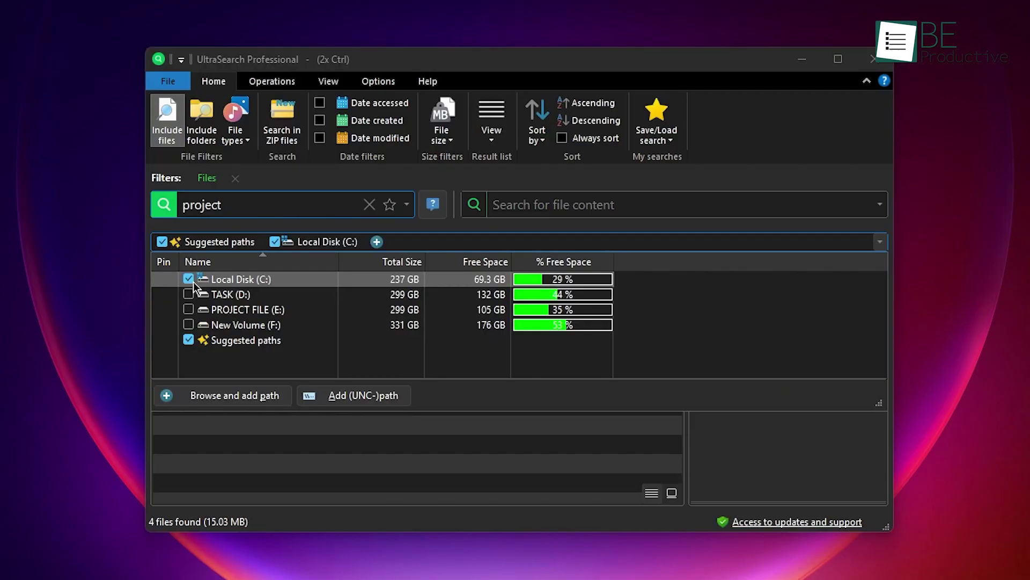
pyautogui.click(192, 280)
pyautogui.click(191, 280)
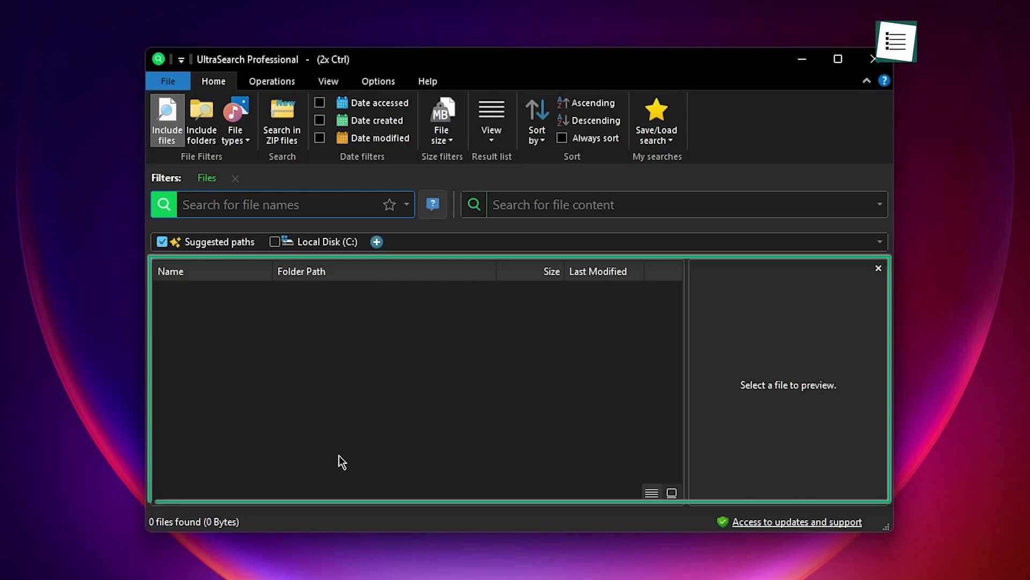
pyautogui.write('bepro')
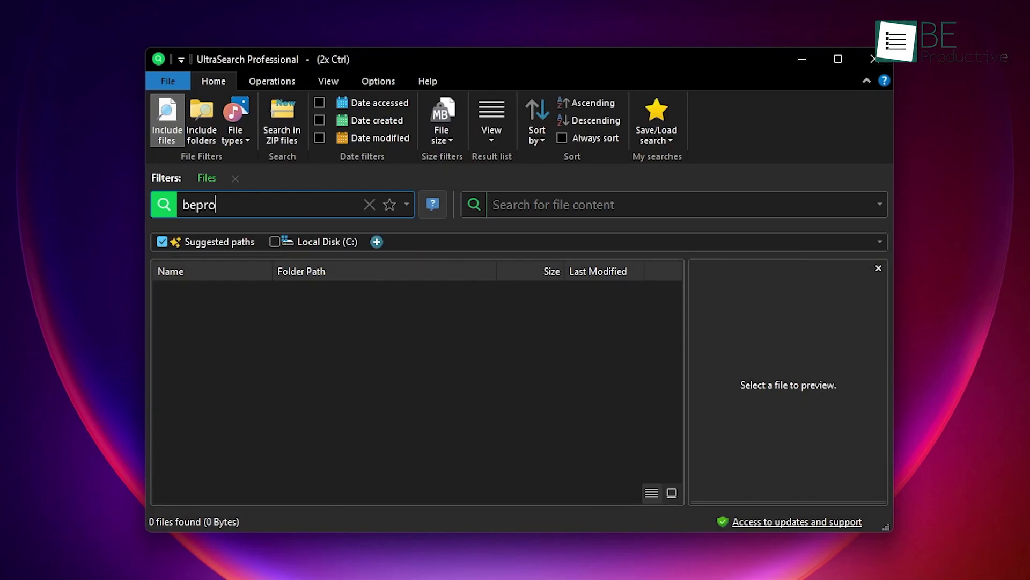
# Preview the TR + LT BePro and title BePro.mogrt matches, and select the Noloco.io result
pyautogui.press('BackSpace')
pyautogui.click(238, 330)
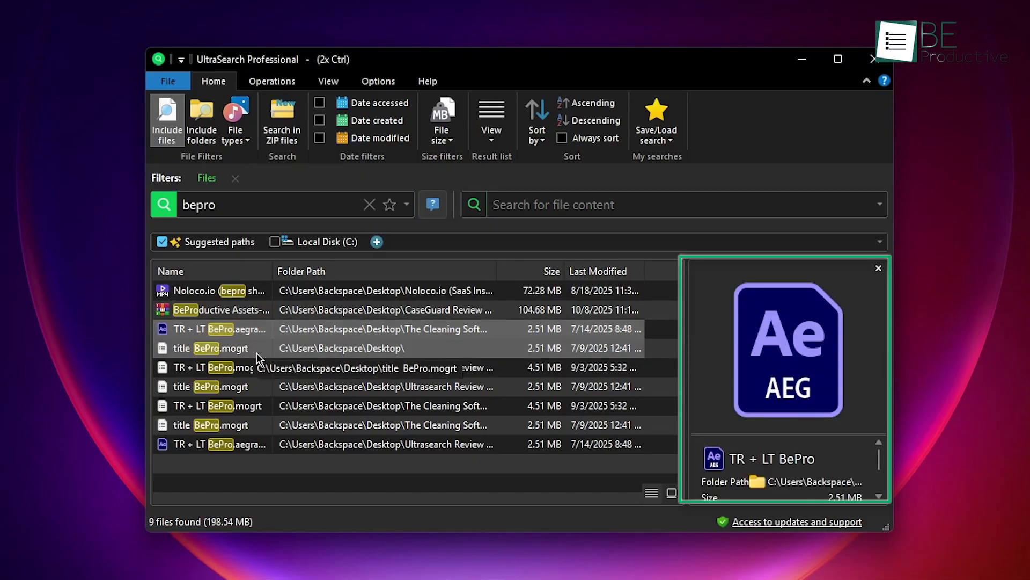
pyautogui.click(257, 353)
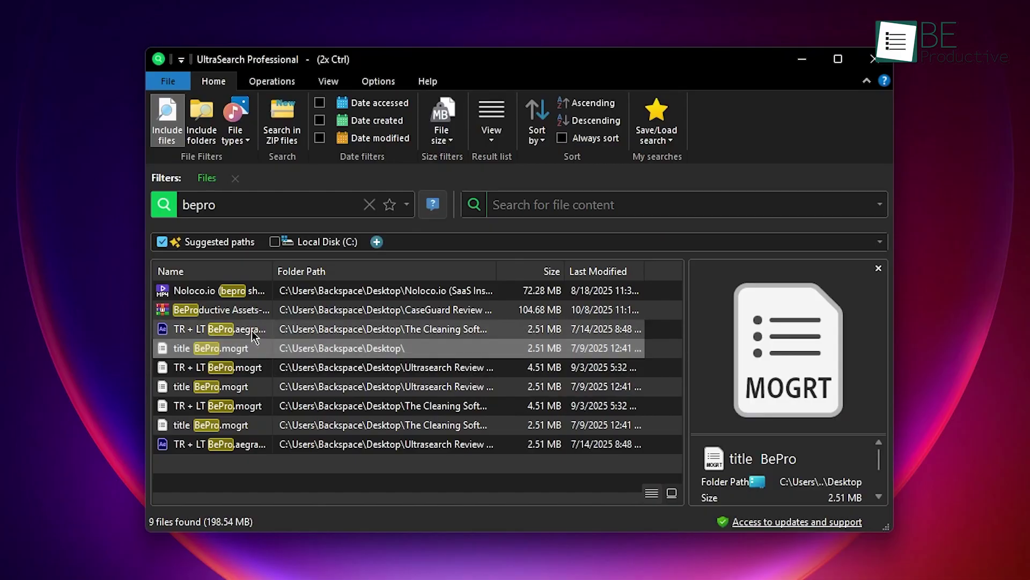
pyautogui.click(243, 296)
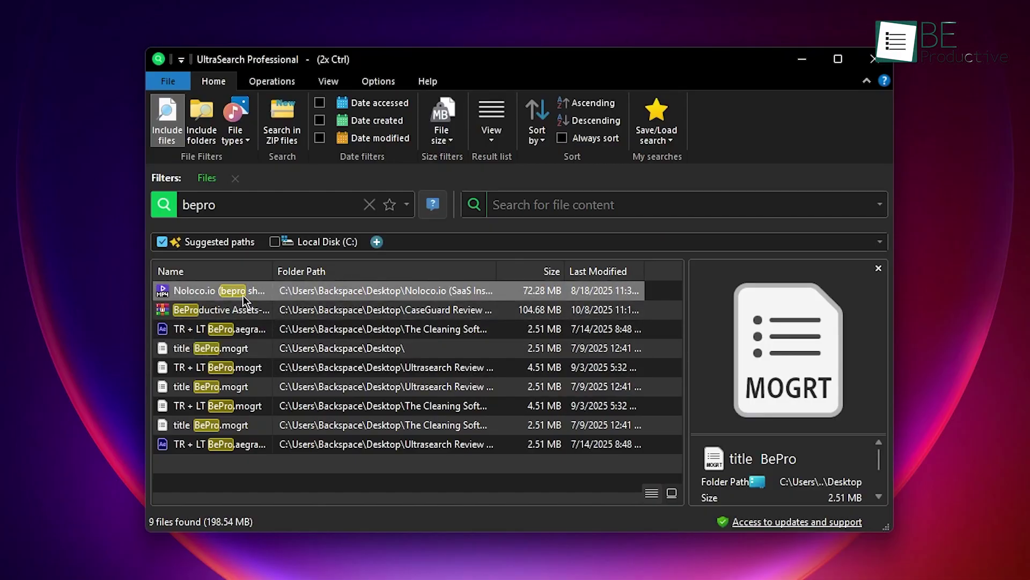
# Include both folders and files in results, then set the file type filter to Audio
pyautogui.click(216, 178)
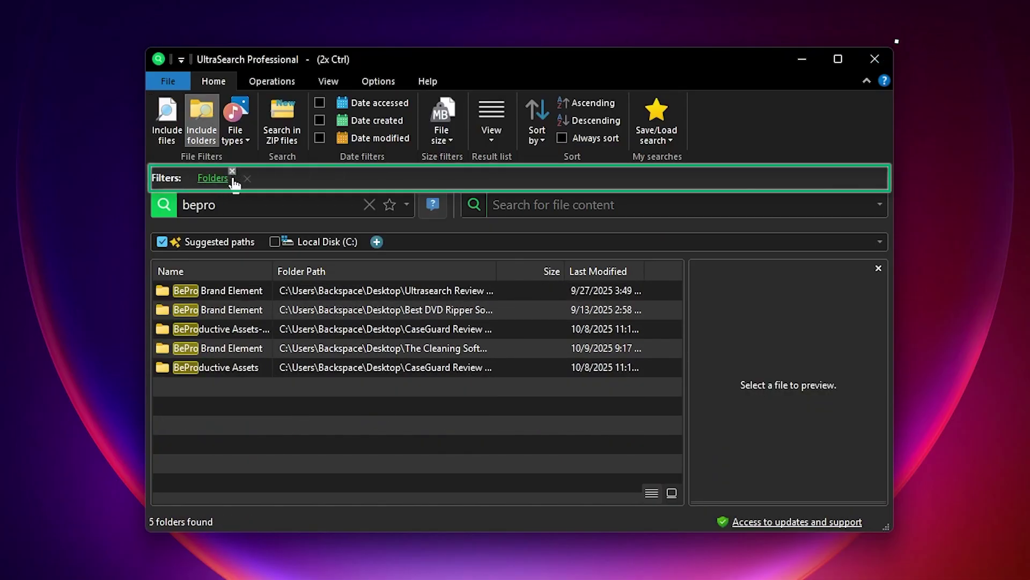
pyautogui.click(171, 133)
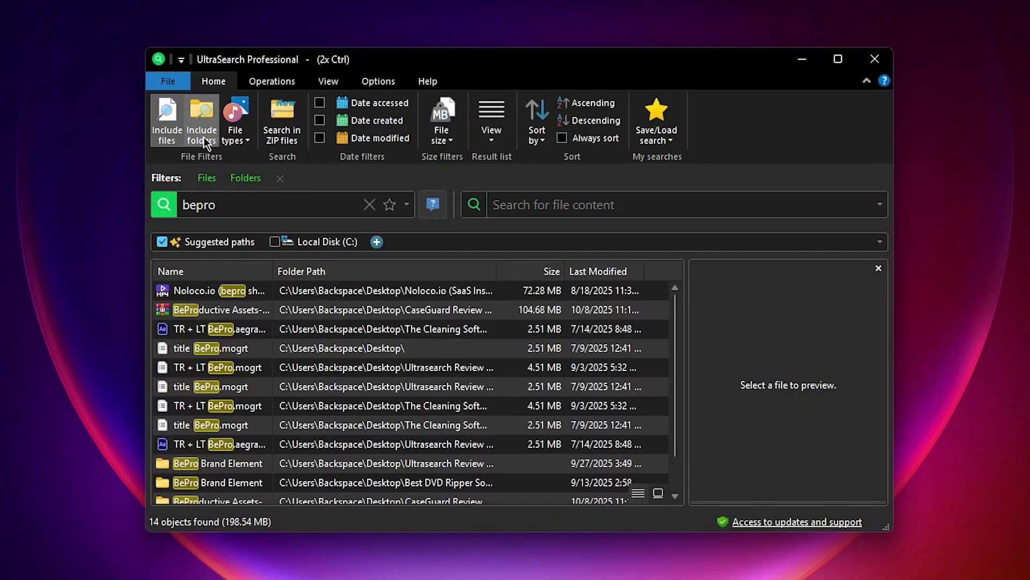
pyautogui.click(232, 138)
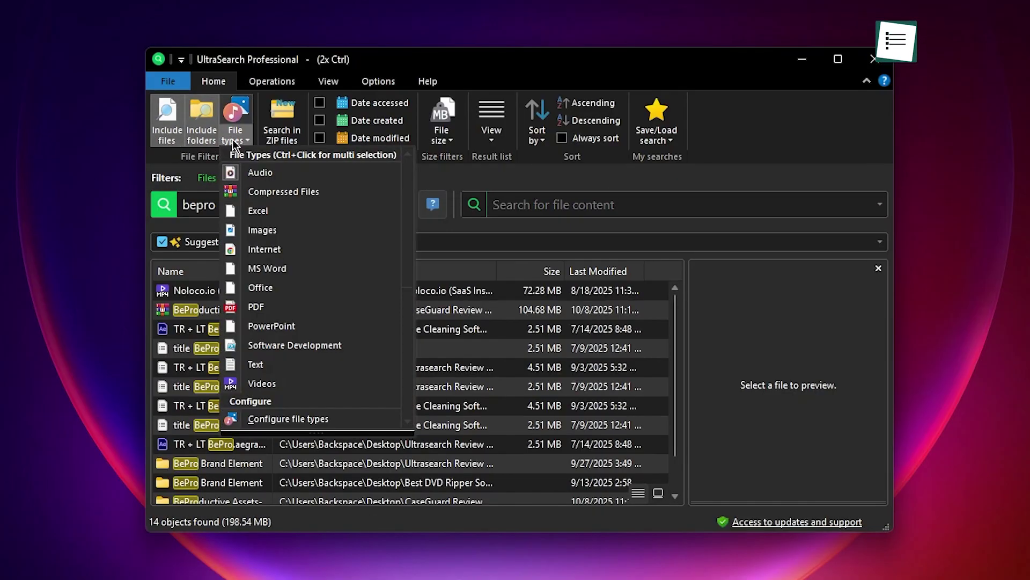
pyautogui.click(259, 172)
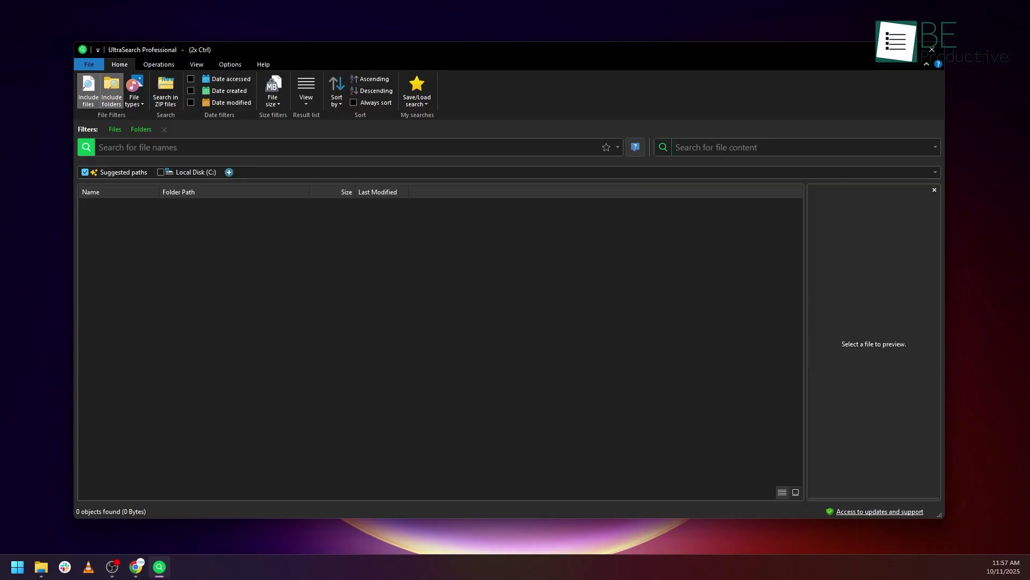
pyautogui.write('saas')
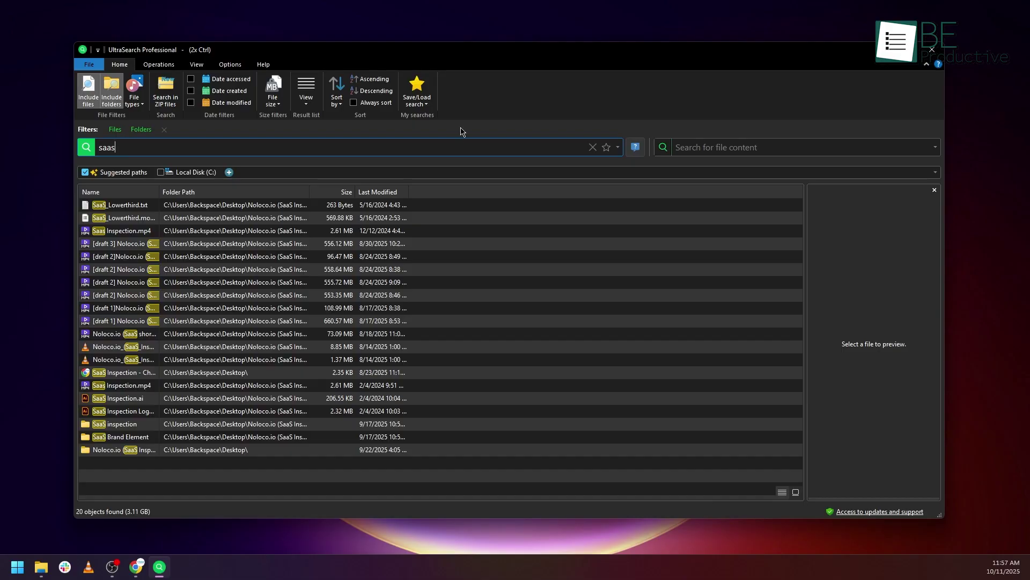
# Preview SaaS_Lowerthird.txt and SaaS_Lowerthird.mogrt, and select the SaaS Inspection.mp4 video
pyautogui.click(149, 208)
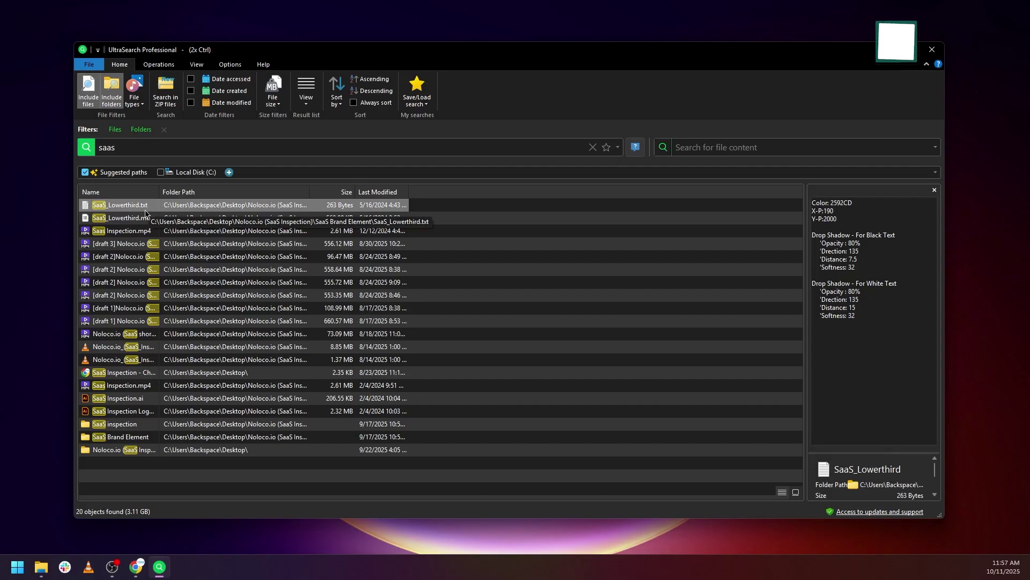
pyautogui.click(141, 220)
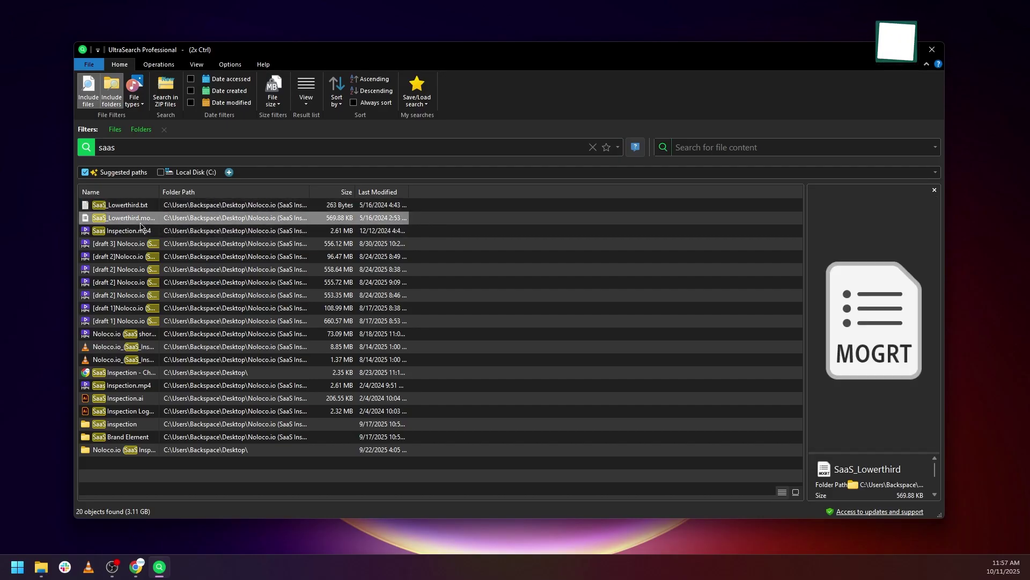
pyautogui.click(140, 232)
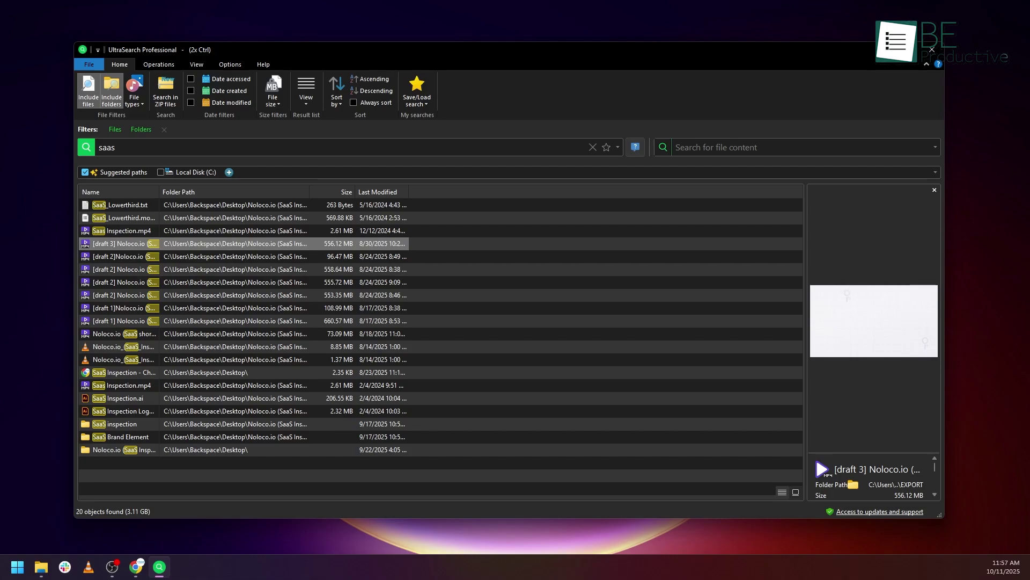
# Visit the browser briefly, then search crm and preview its first video match
pyautogui.click(137, 566)
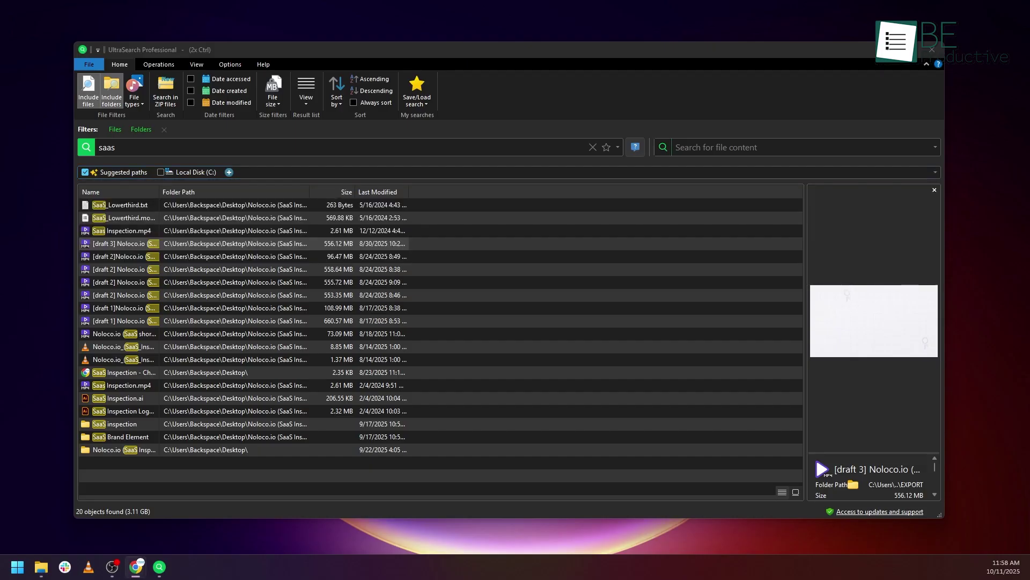
pyautogui.click(194, 145)
pyautogui.write('crm')
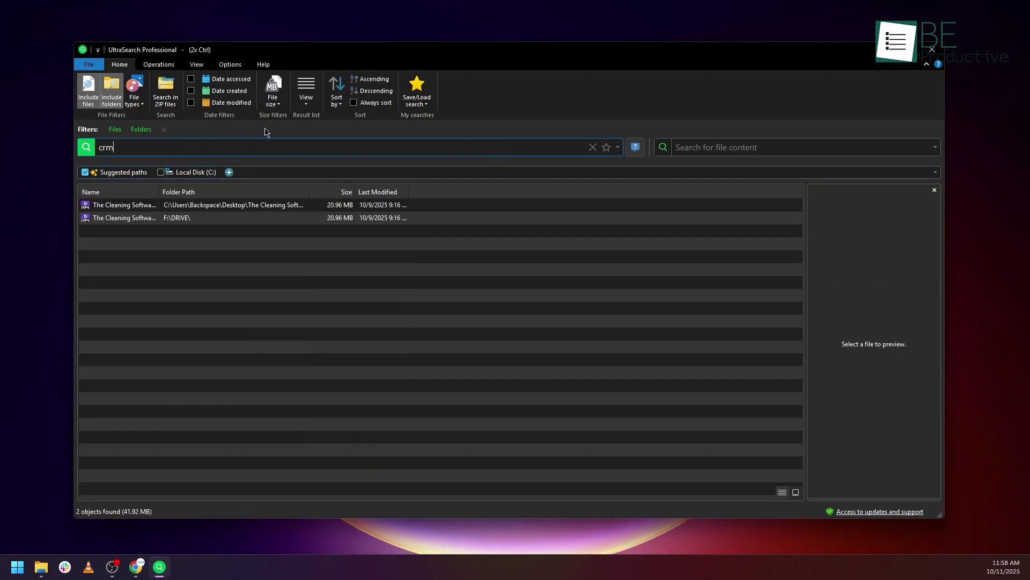
pyautogui.click(253, 204)
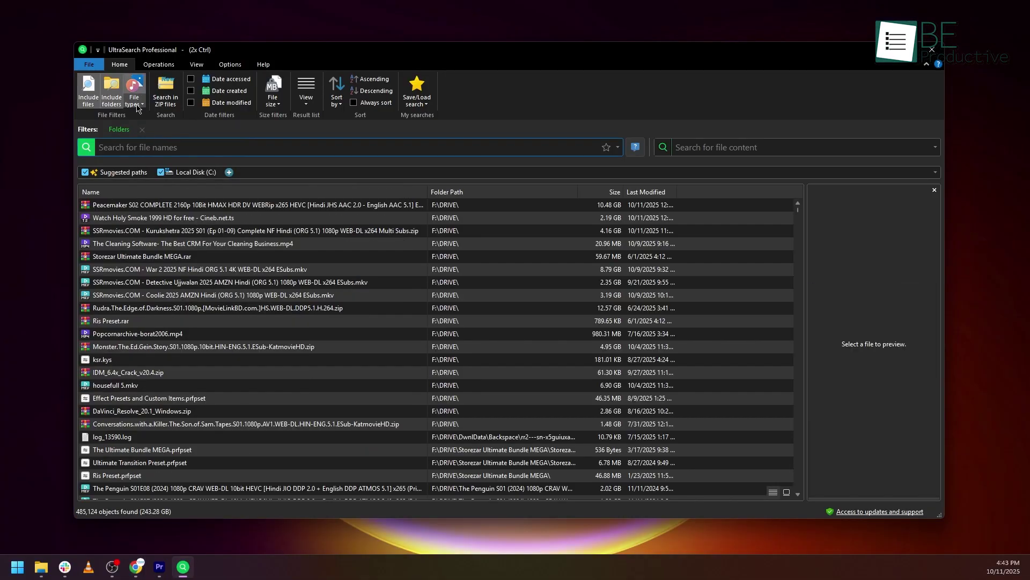
# Check the File size filter, then set a manual Date modified range starting September 2025
pyautogui.click(136, 103)
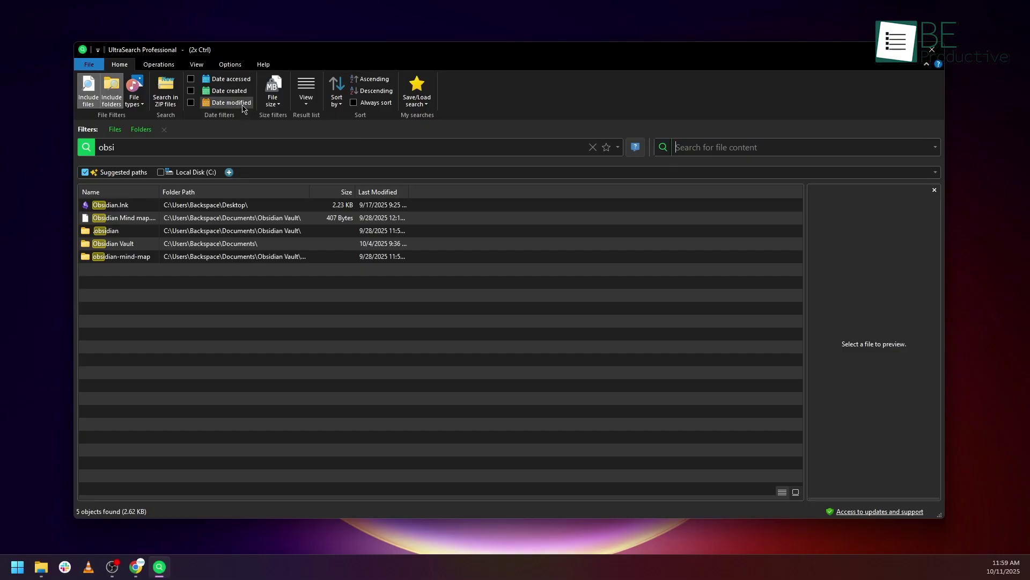
pyautogui.click(243, 106)
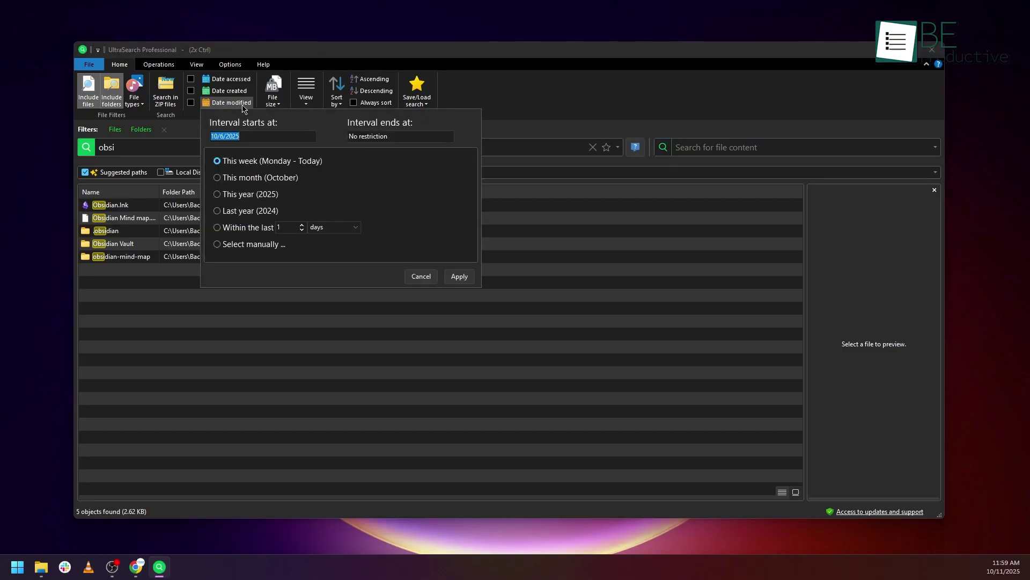
pyautogui.click(277, 245)
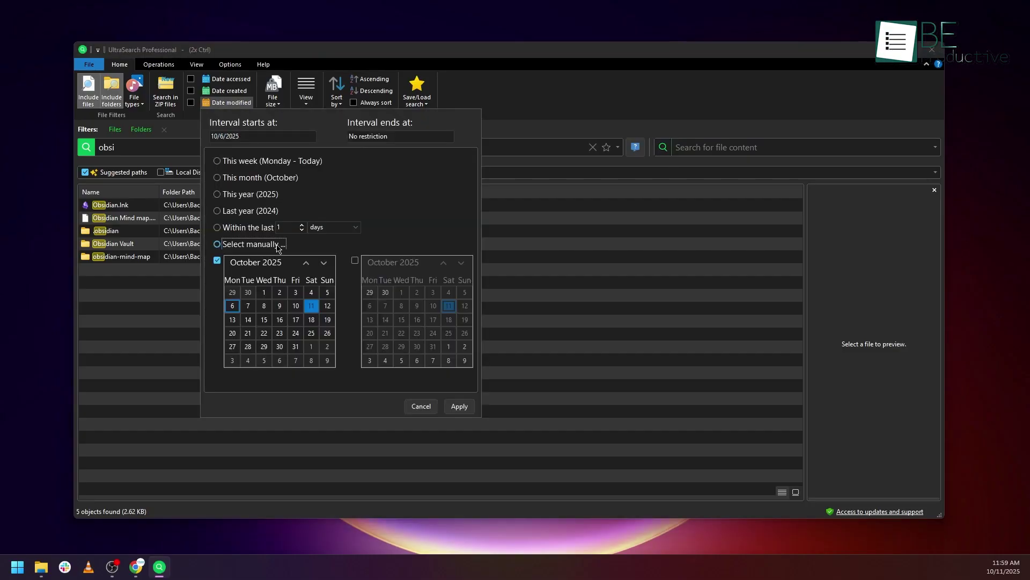
pyautogui.click(306, 264)
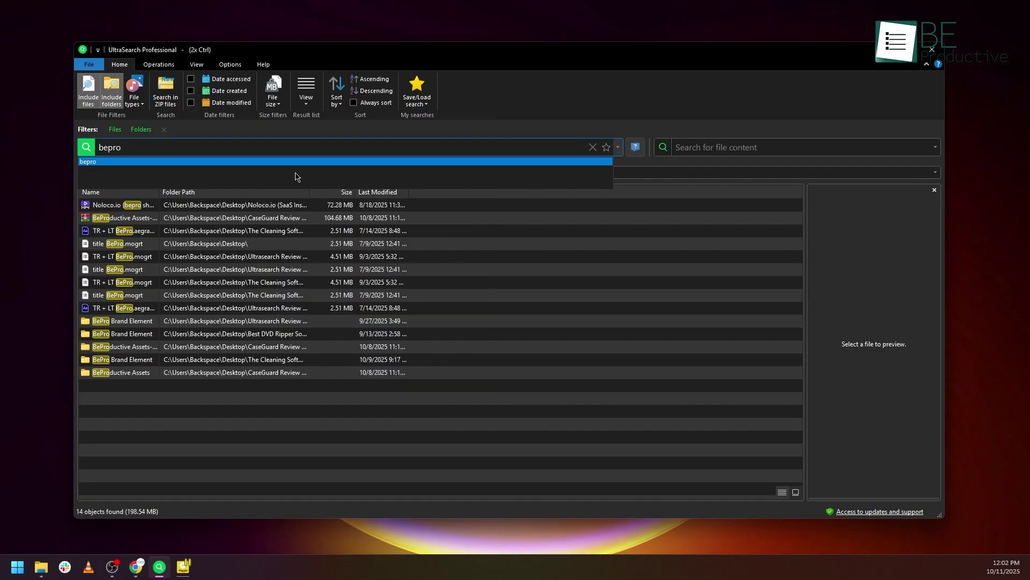
# Dismiss the suggestions and clear the bepro search term
pyautogui.press('Escape')
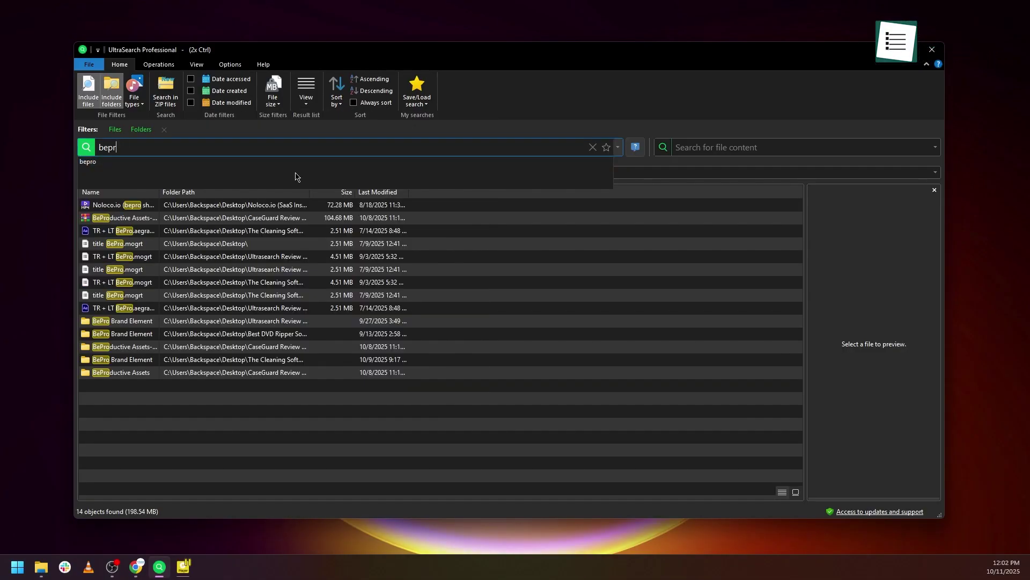
pyautogui.press('Escape')
pyautogui.write('pr')
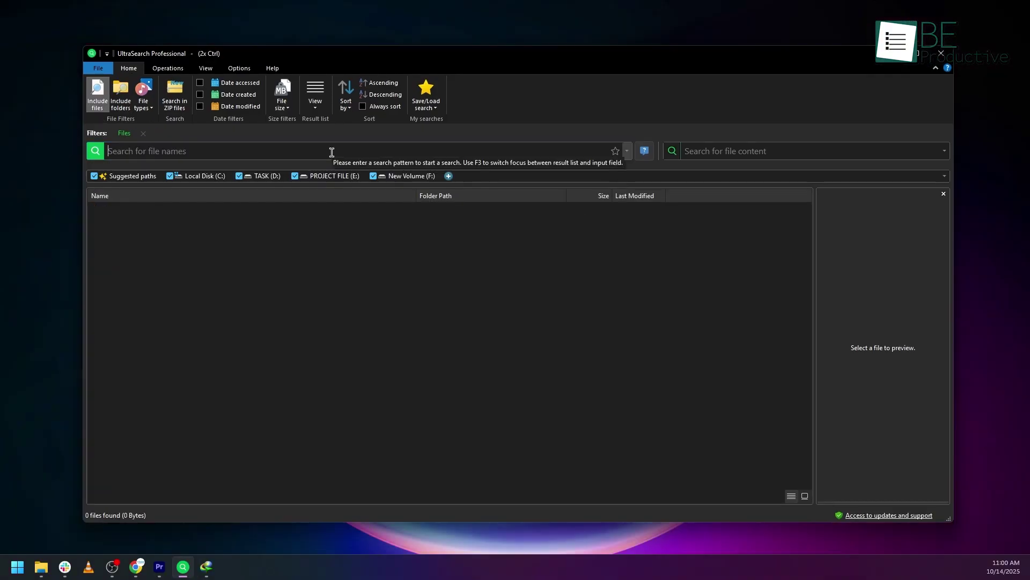
pyautogui.write('be ')
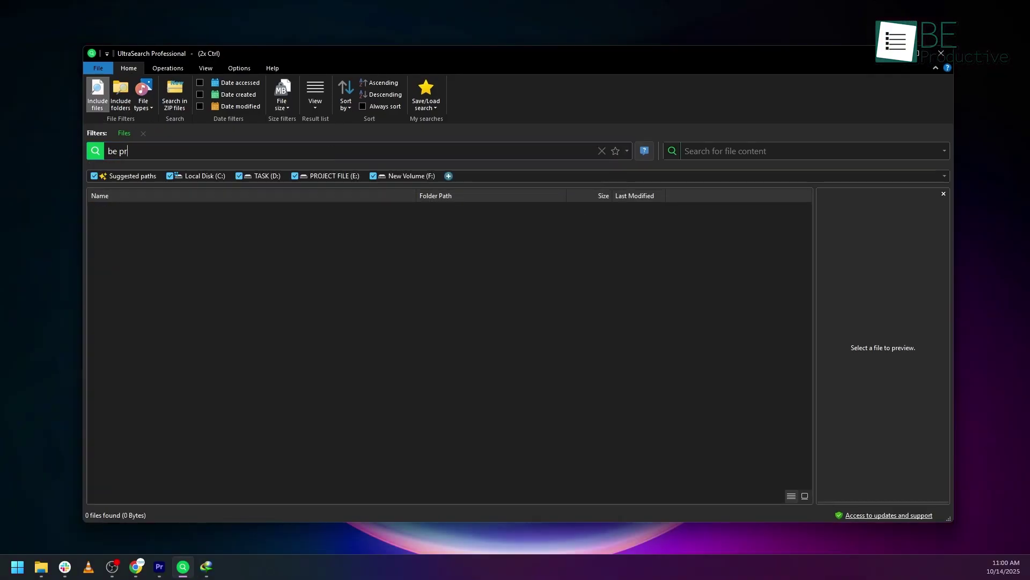
pyautogui.write('tive')
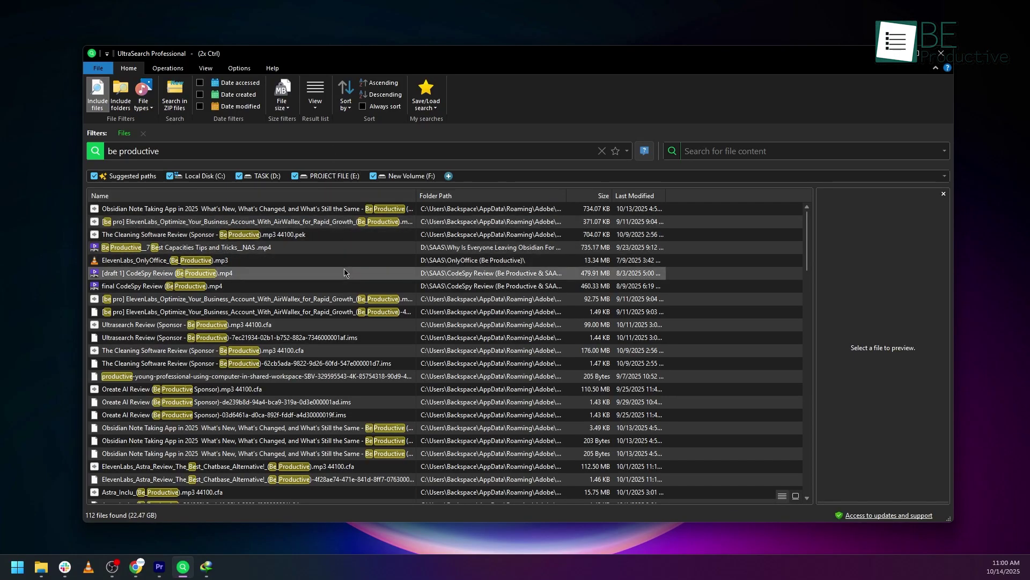
pyautogui.scroll(-1, 344, 272)
pyautogui.scroll(-2, 334, 282)
pyautogui.scroll(-1, 332, 282)
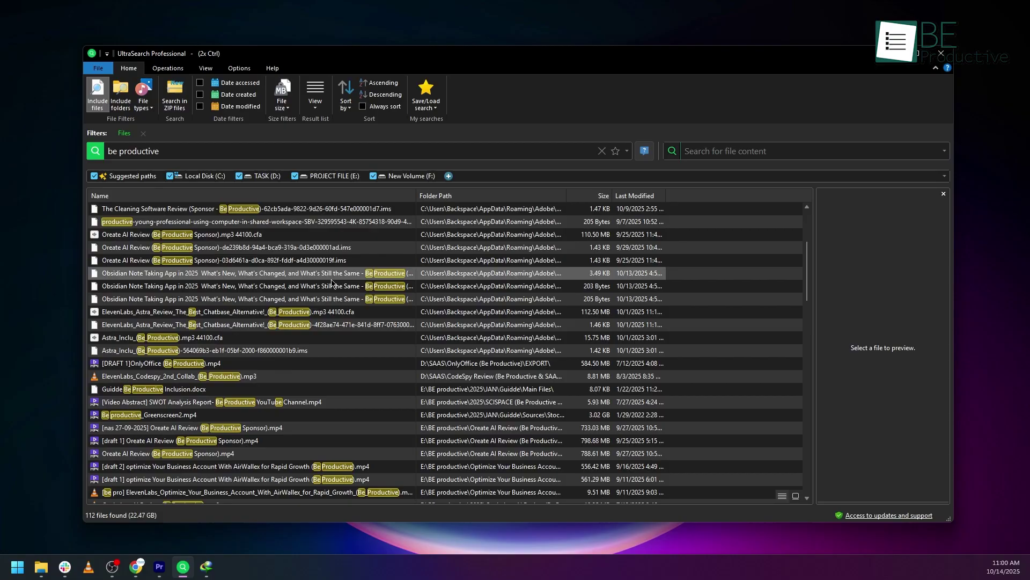
pyautogui.scroll(2, 332, 283)
# Preview the first 'be productive' match and select all results
pyautogui.press('Home')
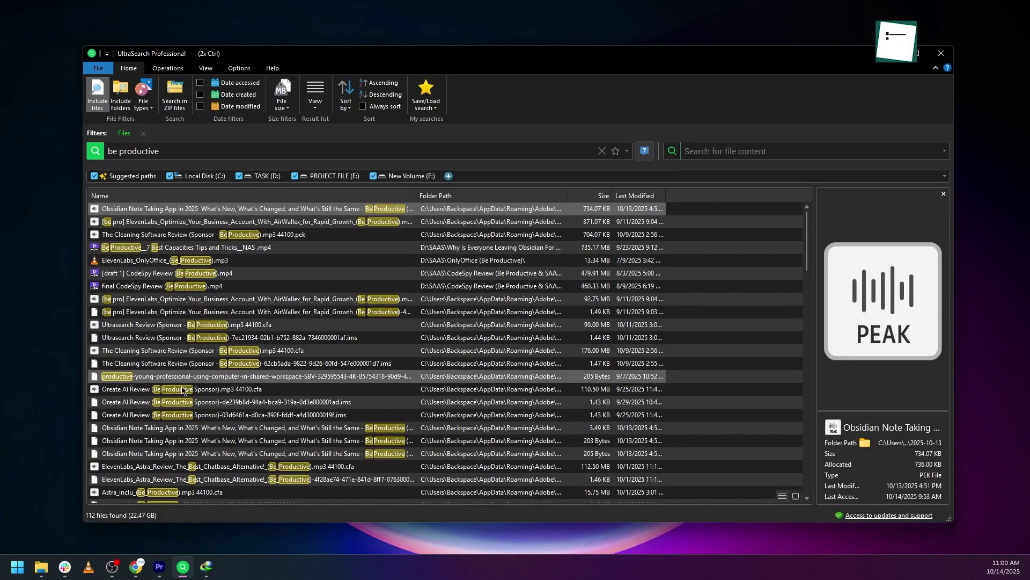
pyautogui.hotkey('ctrl', 'a')
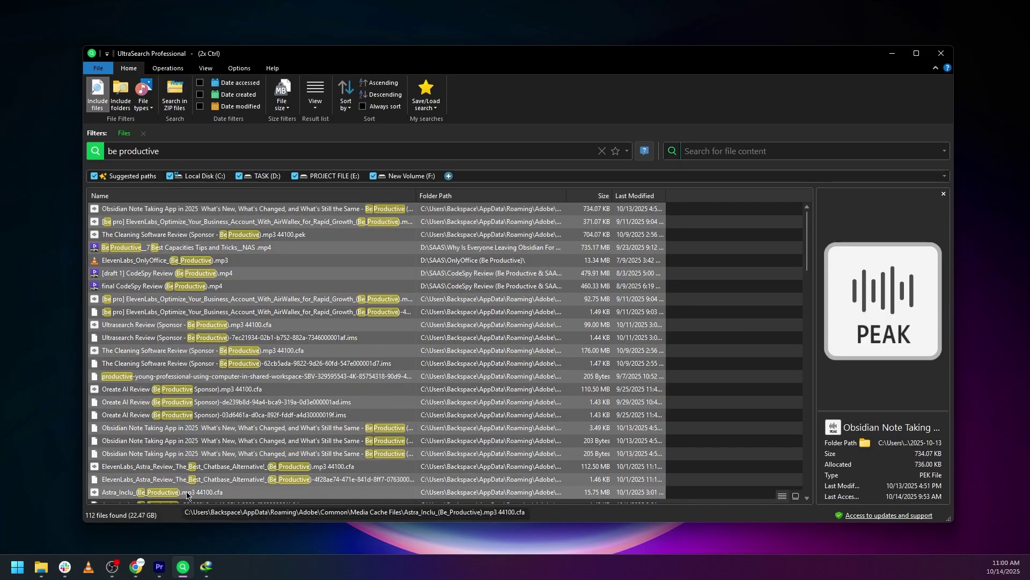
# Export the selected results from the context menu and review the supported Save as type formats
pyautogui.rightClick(187, 494)
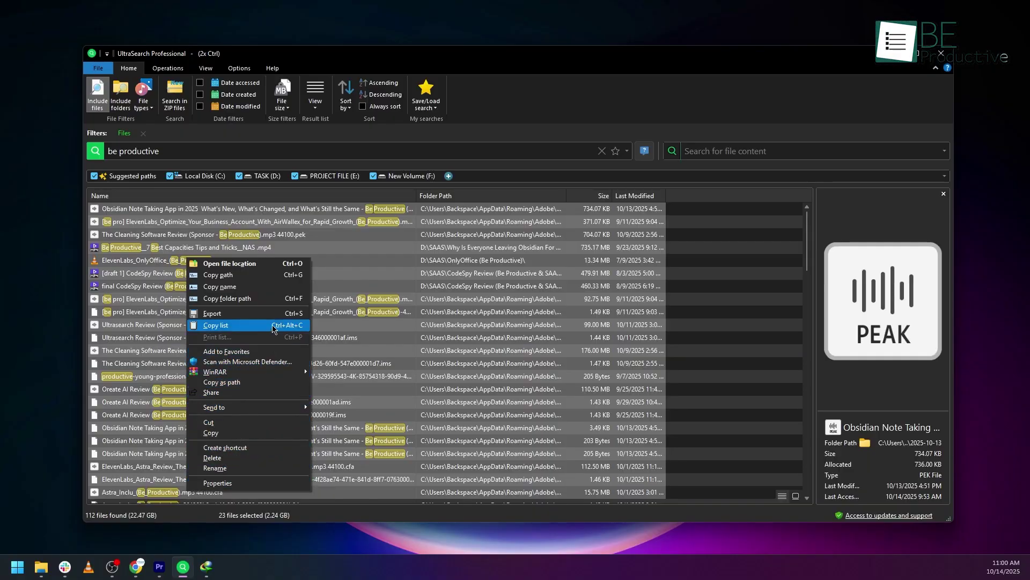
pyautogui.click(216, 314)
pyautogui.click(280, 274)
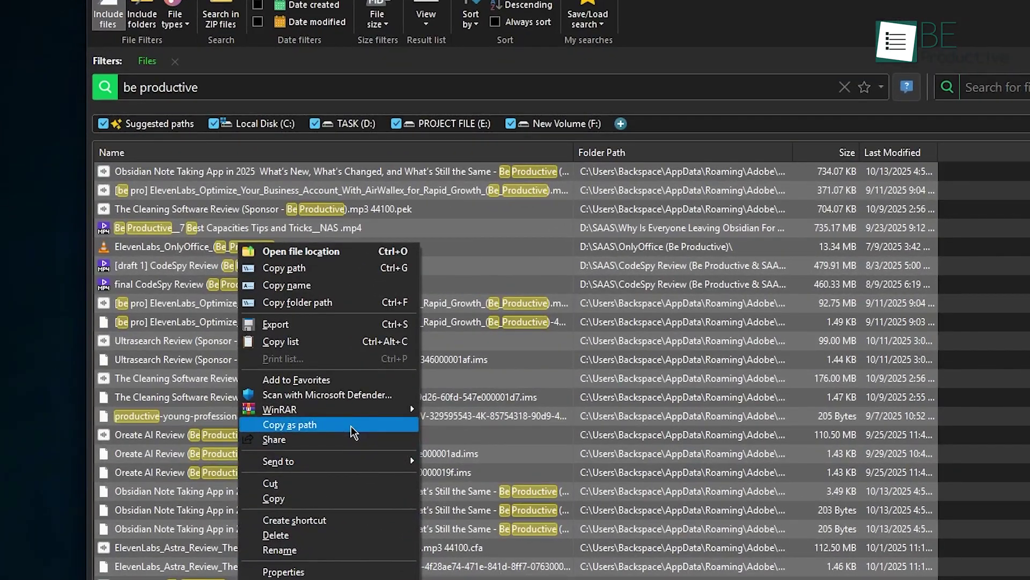
pyautogui.write('deo')
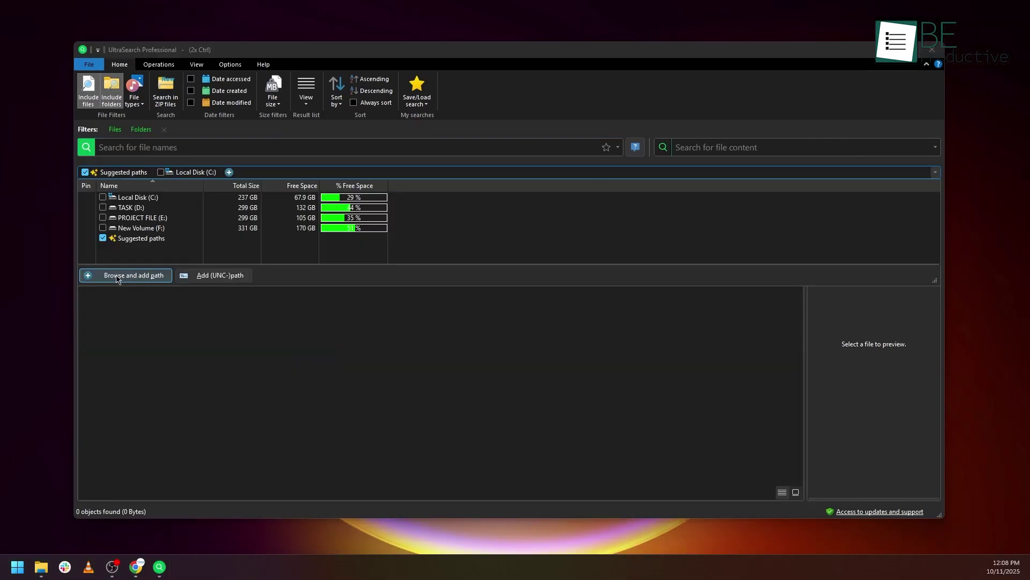
# Start adding a search location and view the SharePoint location option
pyautogui.click(118, 277)
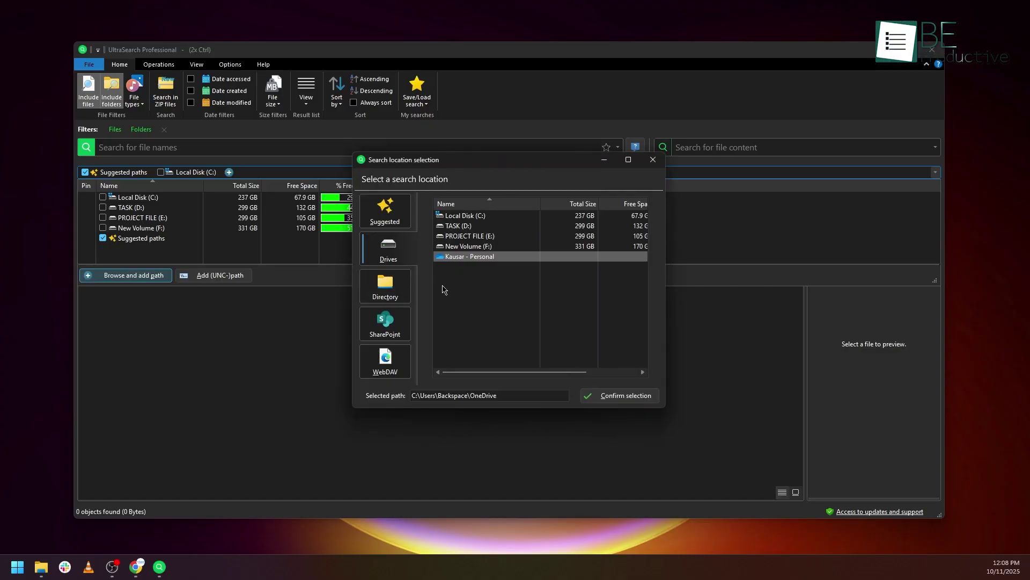
pyautogui.click(391, 324)
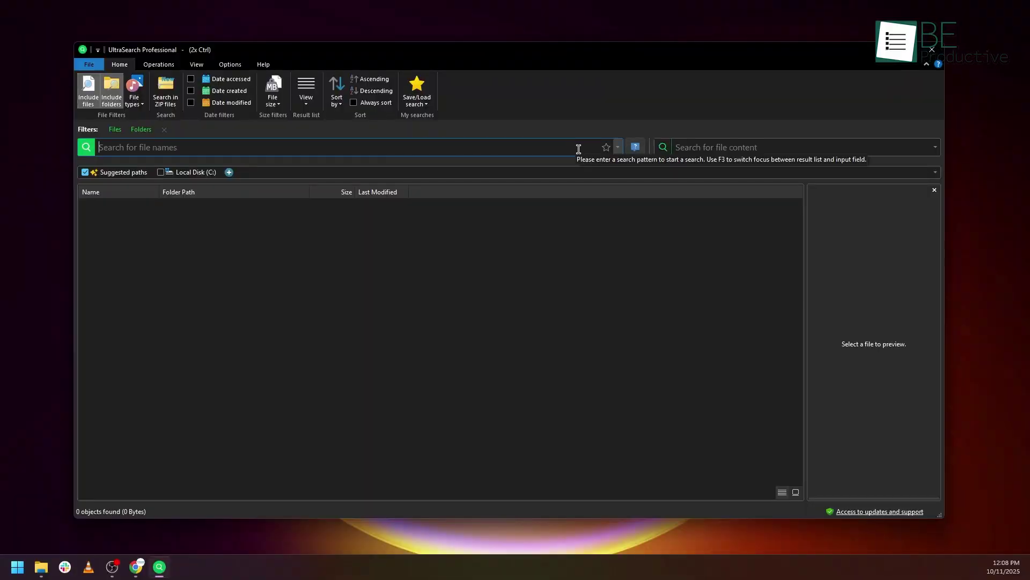
# Rerun the earlier 'obsi' search from the file-name search history
pyautogui.click(619, 147)
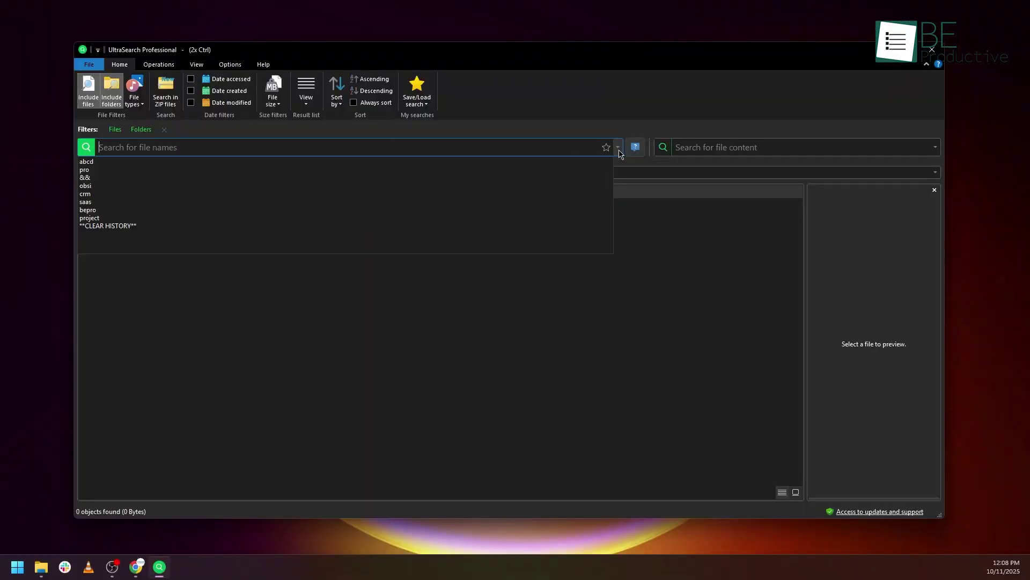
pyautogui.click(590, 186)
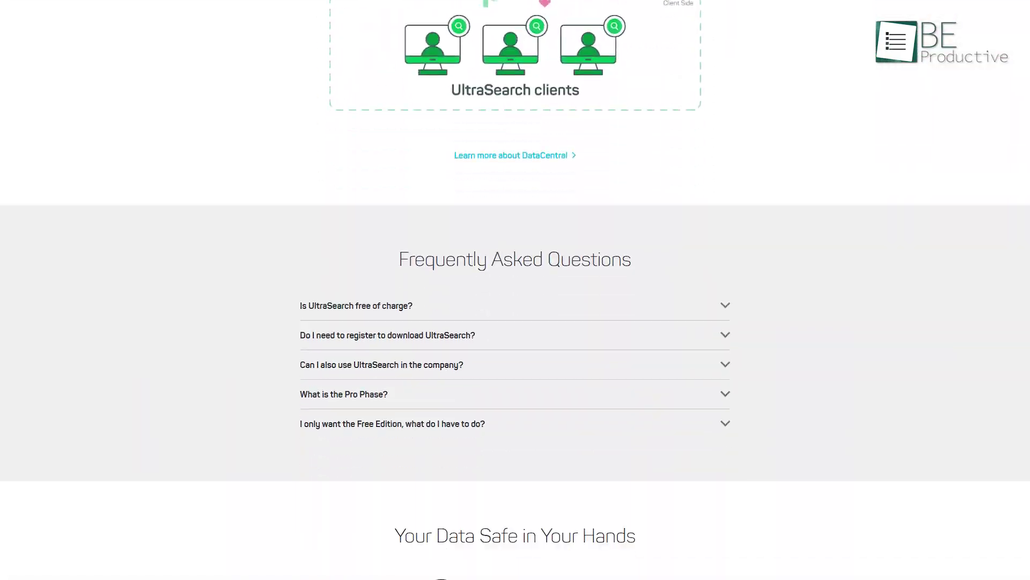
pyautogui.scroll(-5, 516, 289)
pyautogui.scroll(-3, 515, 290)
pyautogui.scroll(-1, 516, 290)
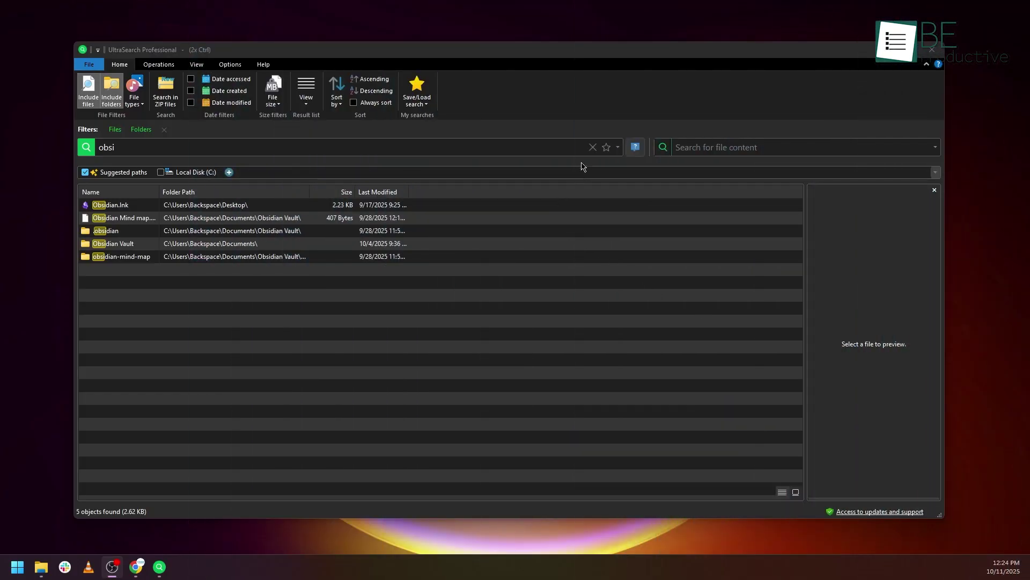
# Clear the obsi search, tick drives C:, D:, E: and F:, then view SharePoint as a location
pyautogui.click(592, 147)
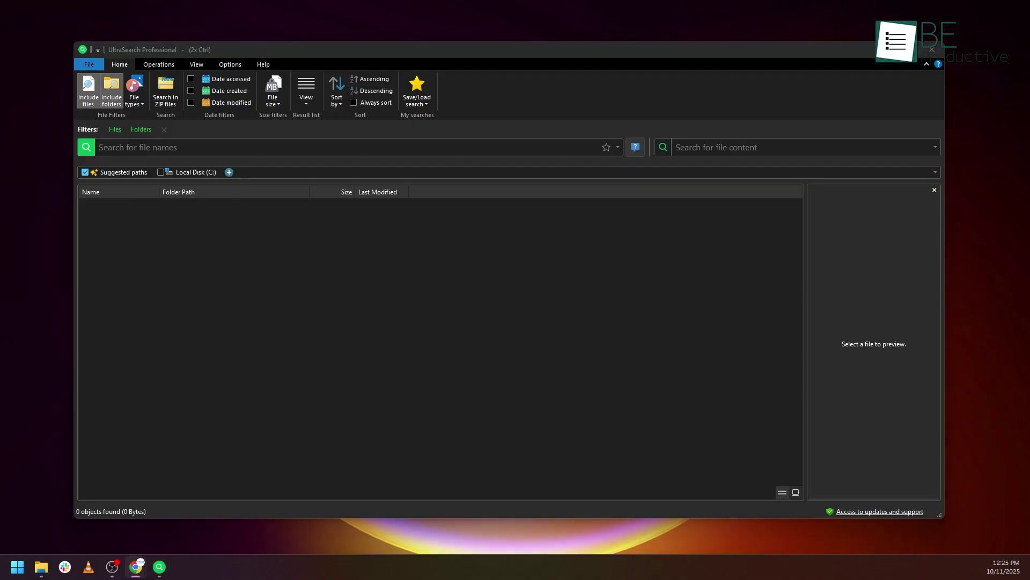
pyautogui.click(938, 174)
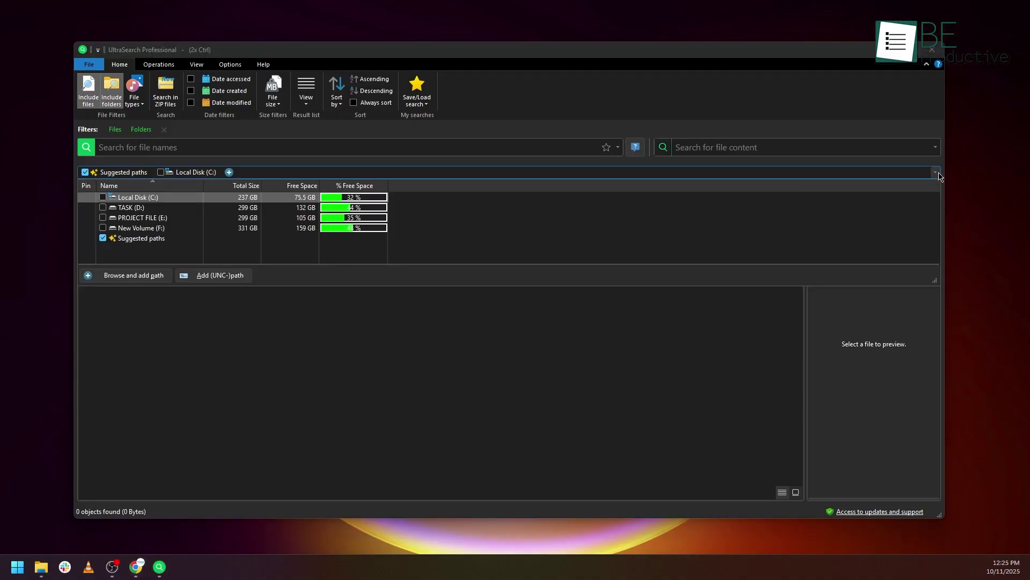
pyautogui.click(102, 198)
pyautogui.click(102, 207)
pyautogui.click(102, 218)
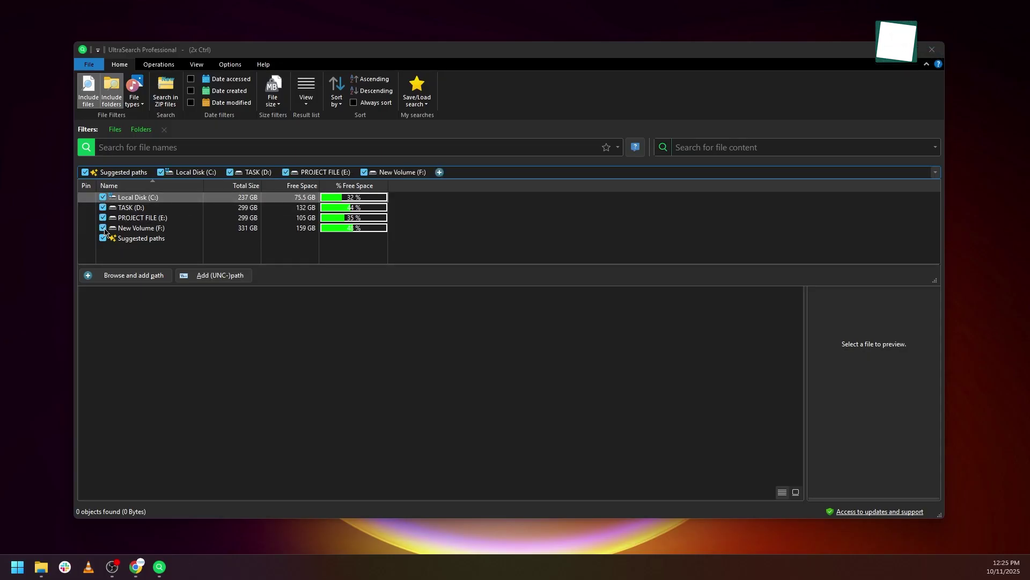
pyautogui.click(153, 276)
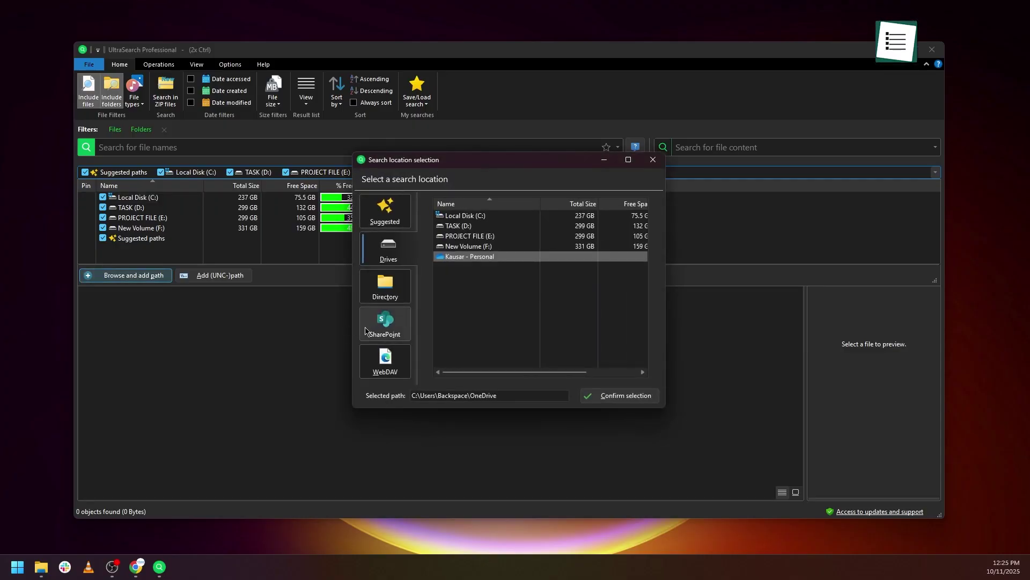
pyautogui.click(373, 331)
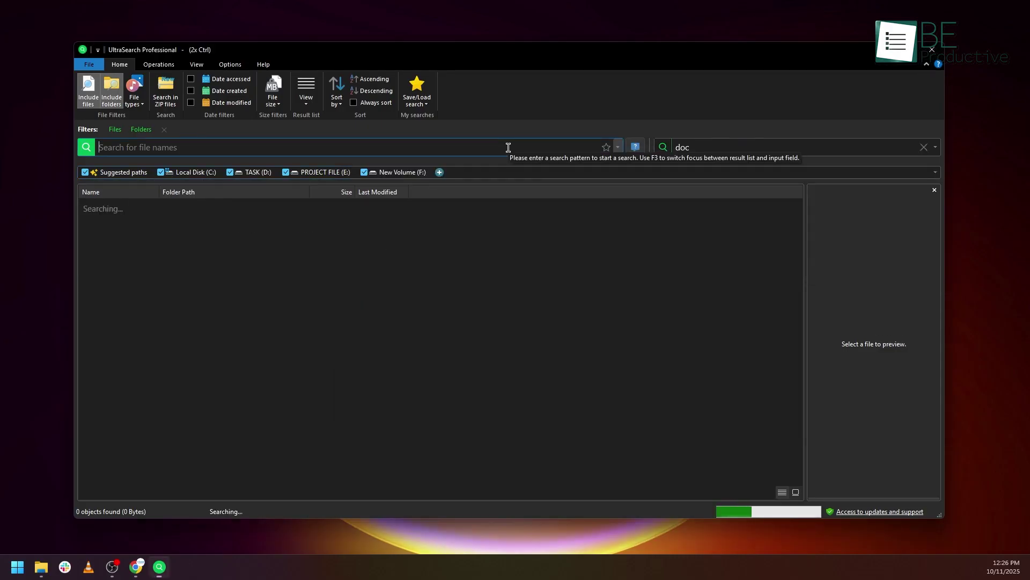
pyautogui.write('be')
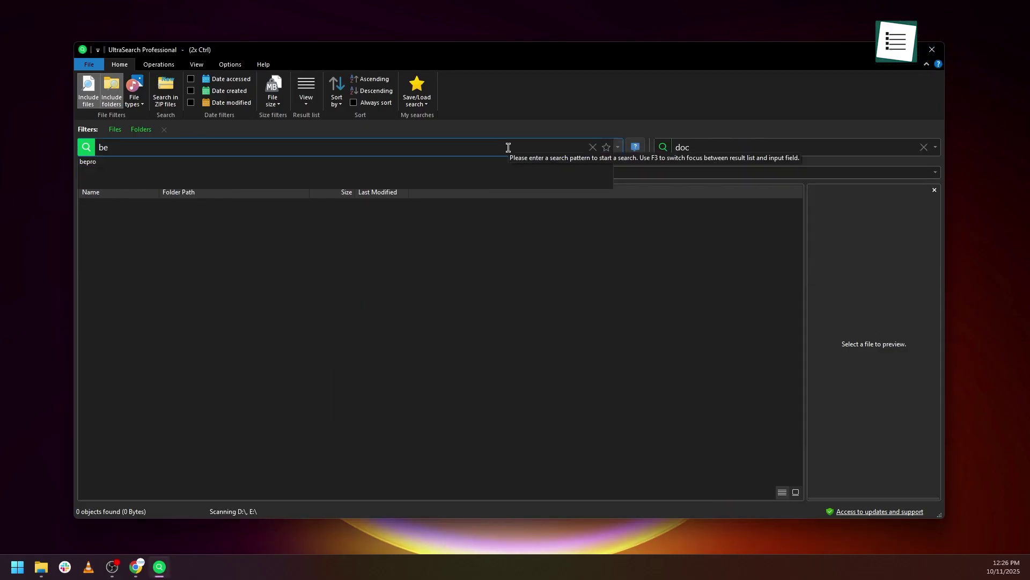
# Keep 'pro' as the name search and change the content term from doc to mp4, giving 12 results
pyautogui.press('BackSpace')
pyautogui.press('BackSpace')
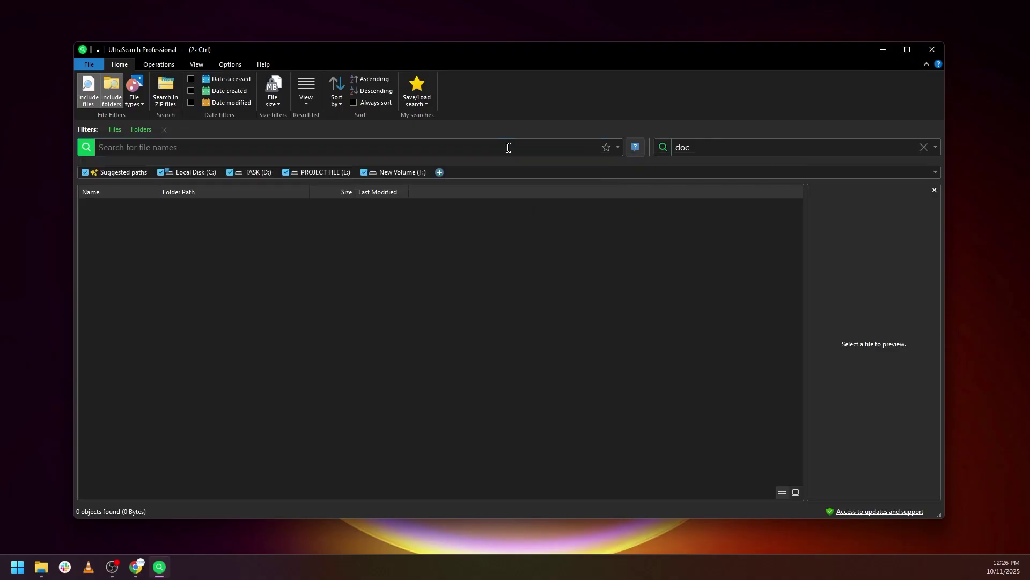
pyautogui.write('pro')
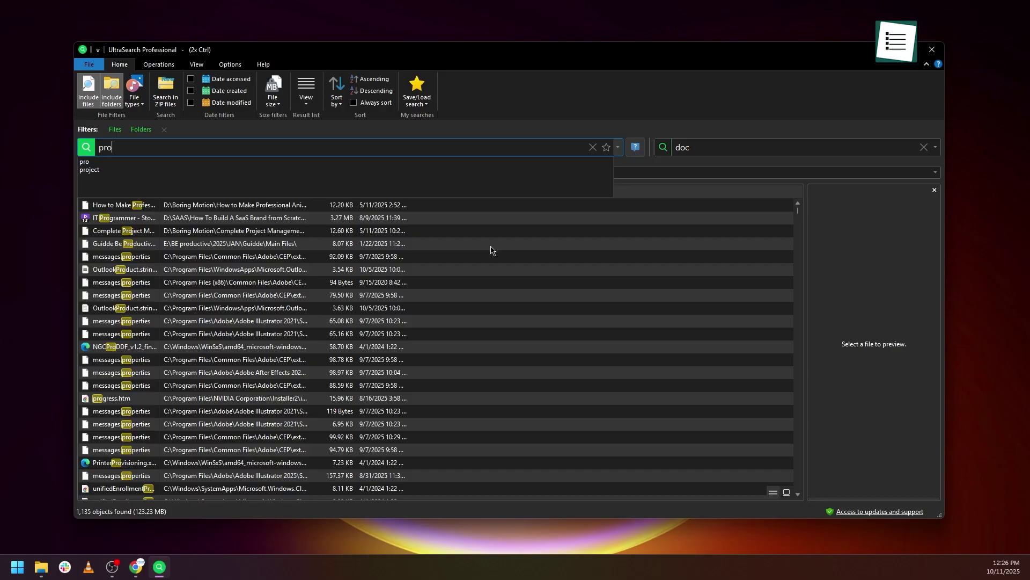
pyautogui.click(712, 148)
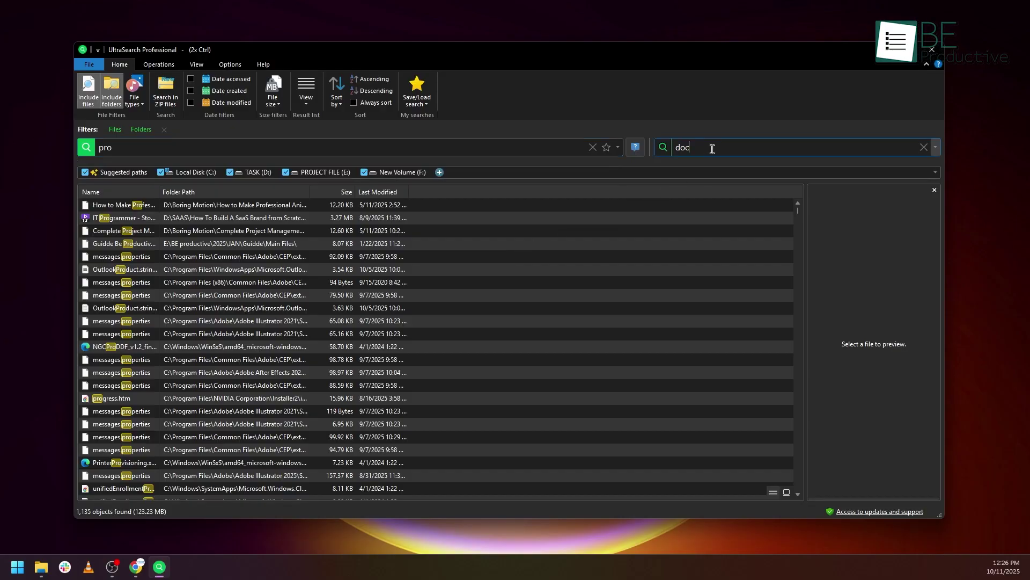
pyautogui.click(936, 151)
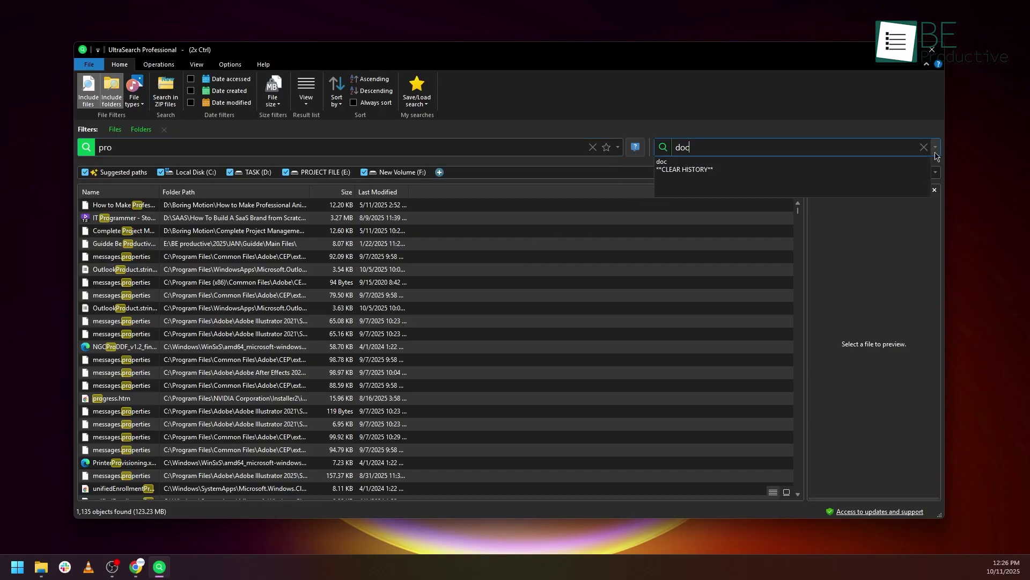
pyautogui.click(771, 147)
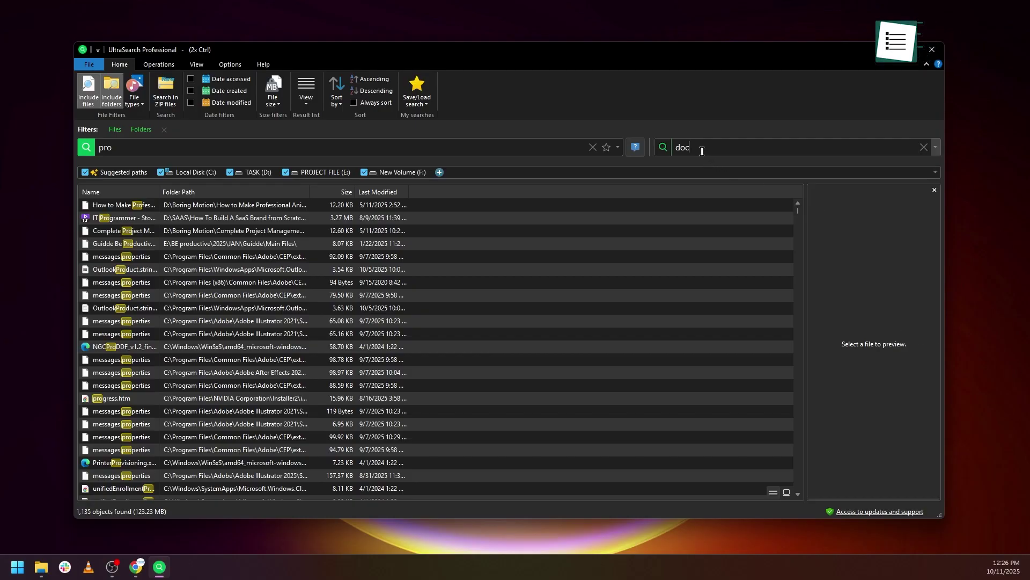
pyautogui.write('mp4')
pyautogui.click(182, 147)
pyautogui.write('pro')
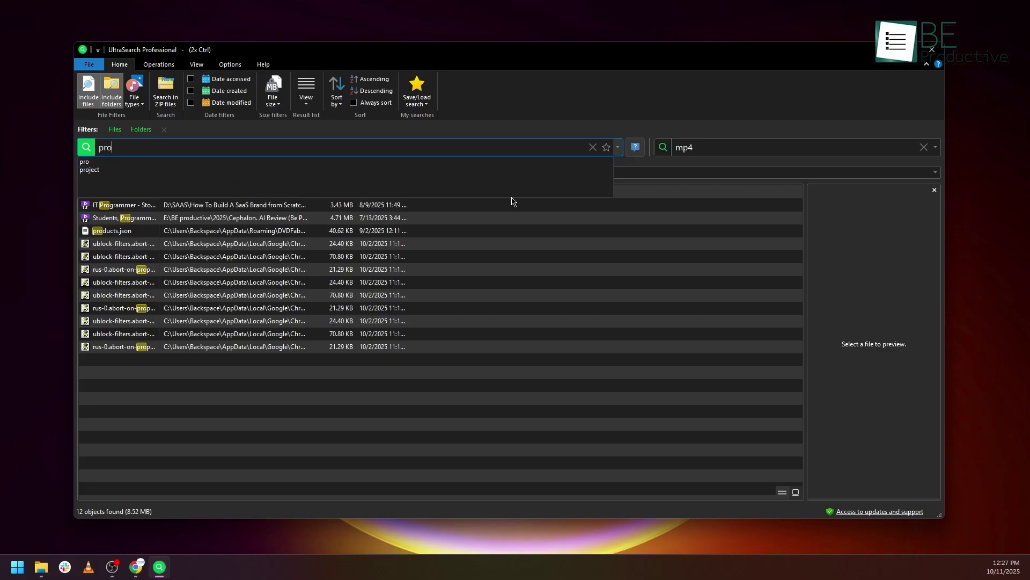
# Clear the mp4 content filter and compare pro results as folders only, then as files only
pyautogui.click(923, 147)
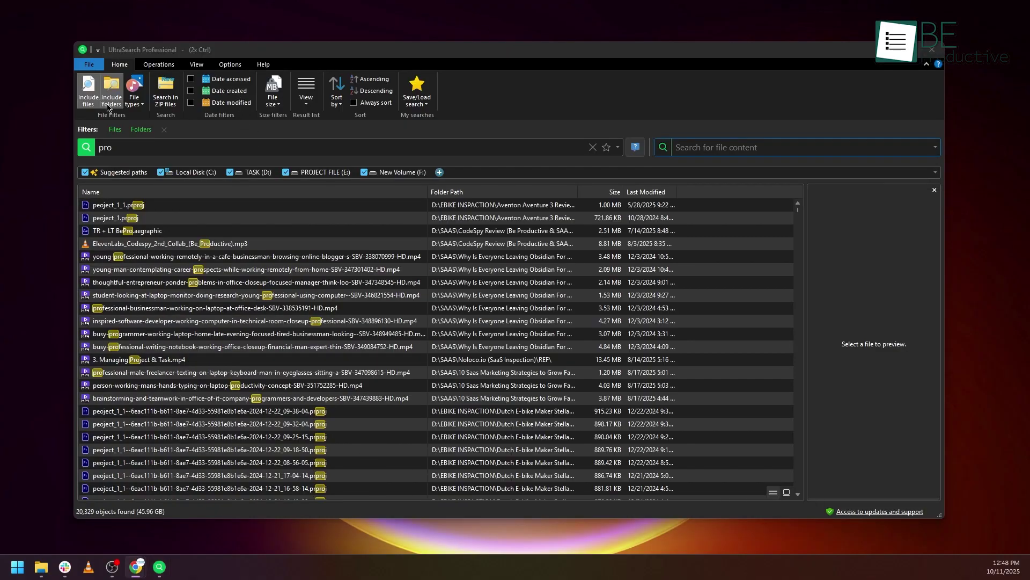
pyautogui.click(91, 109)
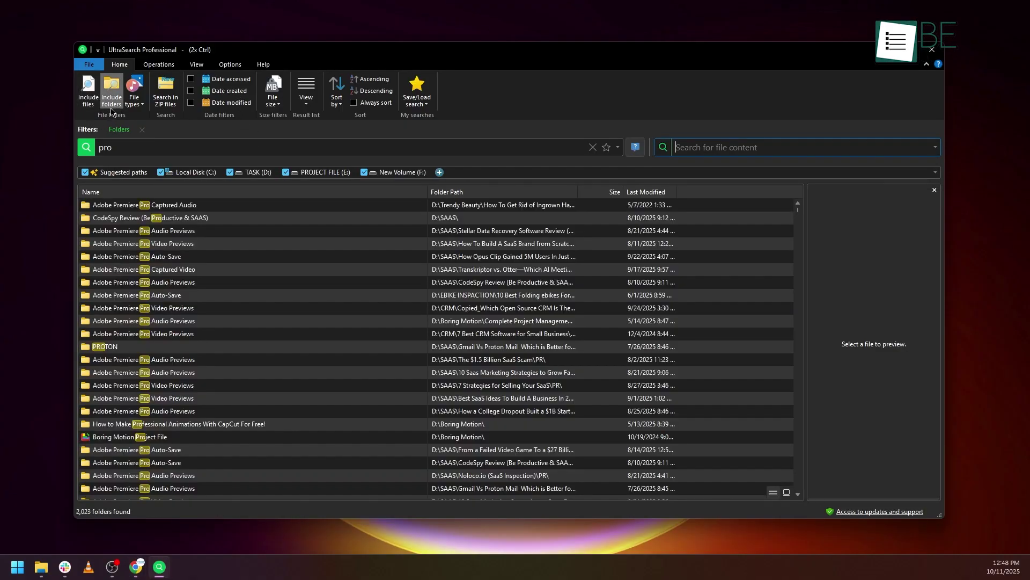
pyautogui.click(114, 107)
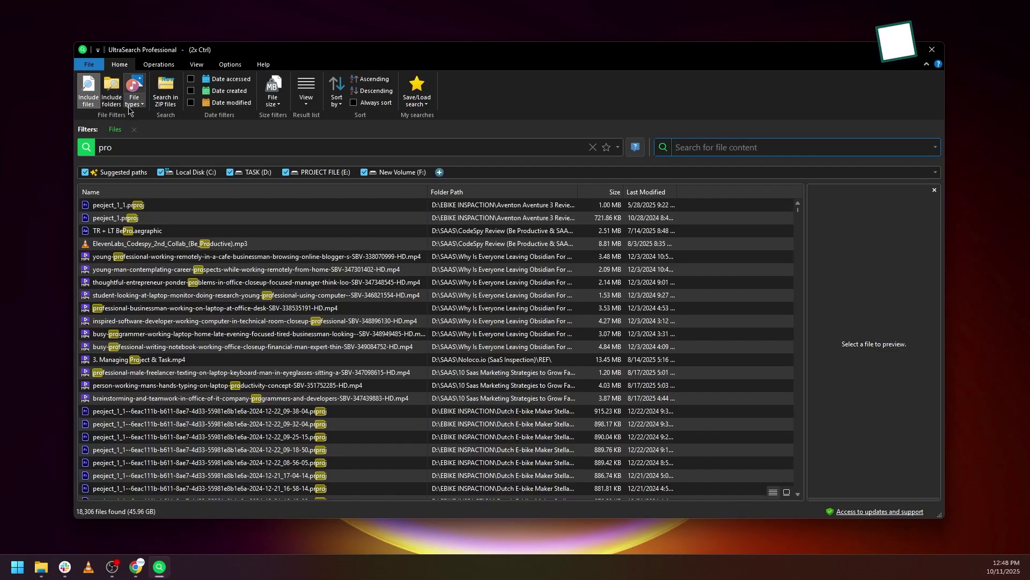
pyautogui.click(131, 103)
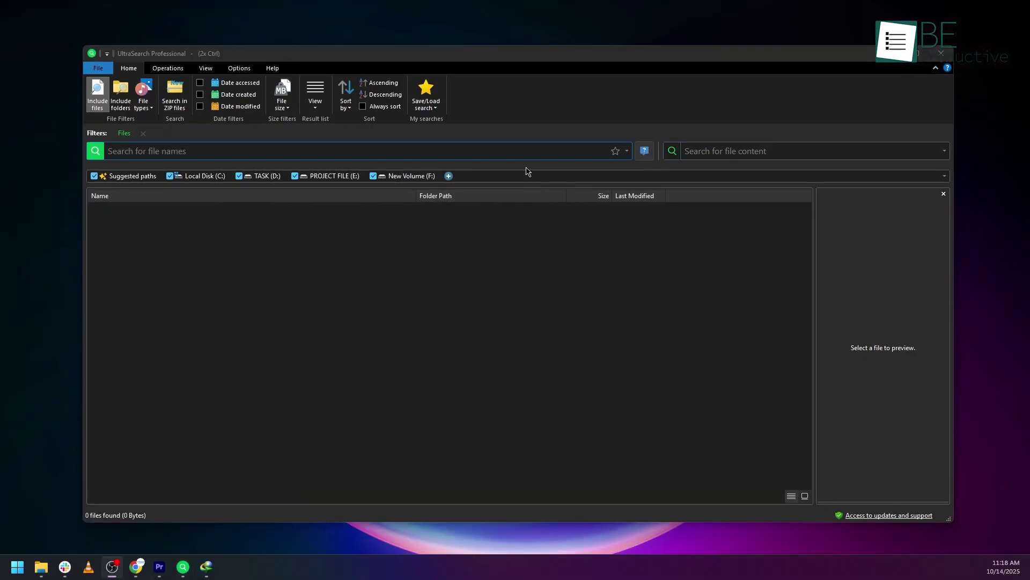
# Run the query name:Be Productive AND extension:pdf and select all eight PDF results
pyautogui.click(522, 154)
pyautogui.write('name:Be Productive AND extension:pdf')
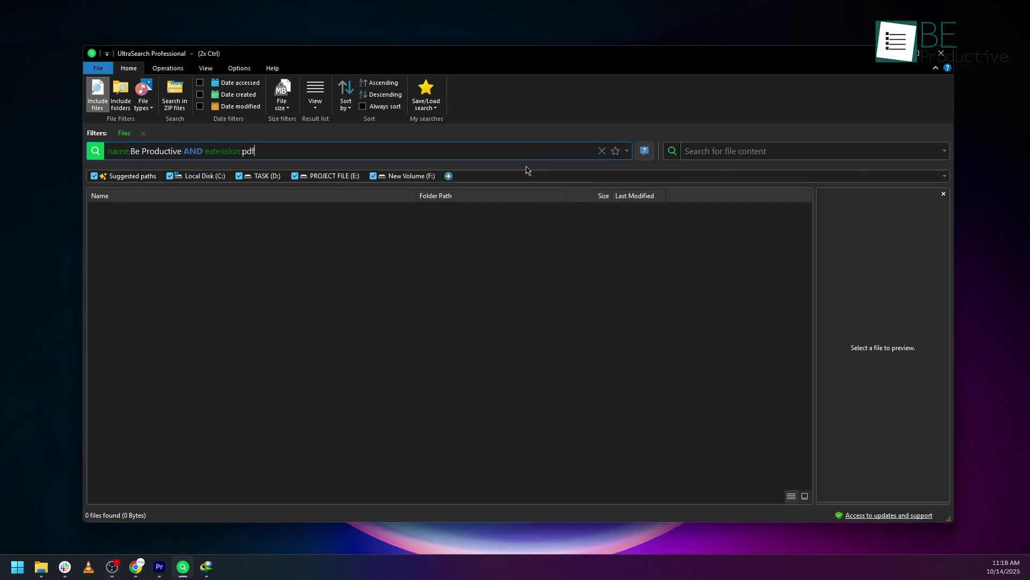
pyautogui.press('Return')
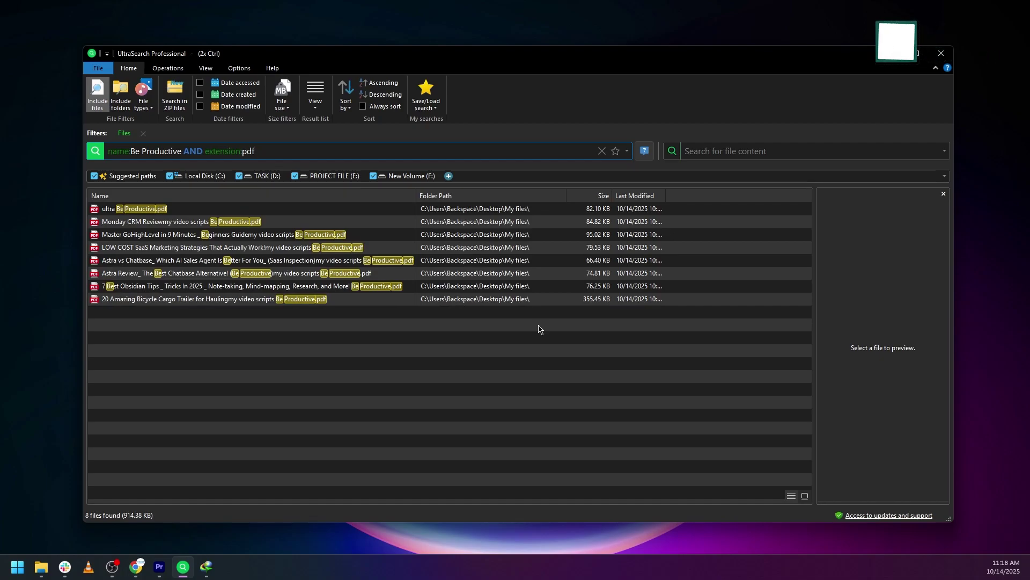
pyautogui.hotkey('ctrl', 'a')
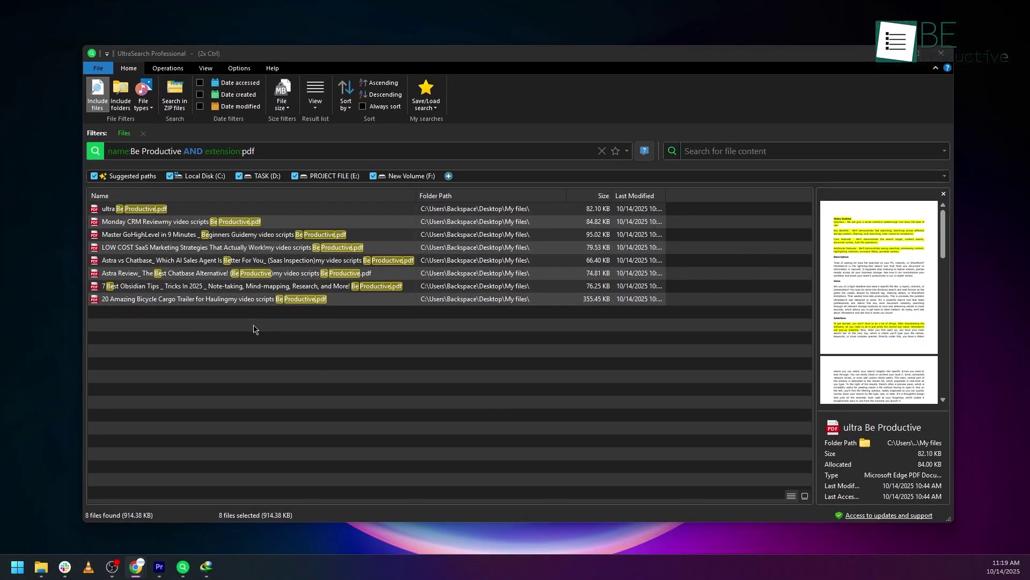
# Preview the first PDF, reselect all eight results and show their context-menu actions
pyautogui.click(202, 209)
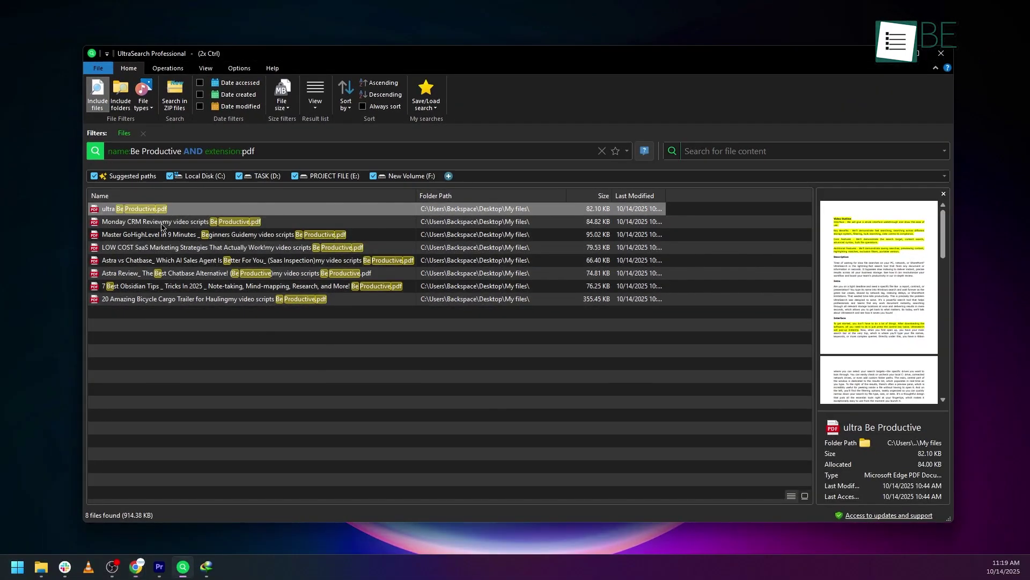
pyautogui.keyDown('shift'); pyautogui.click(175, 300); pyautogui.keyUp('shift')
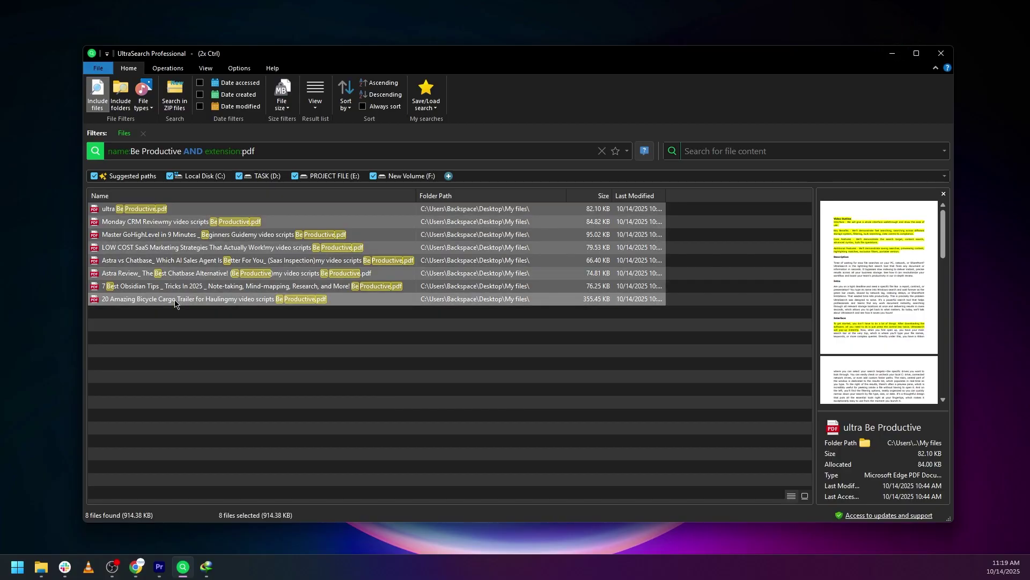
pyautogui.rightClick(176, 303)
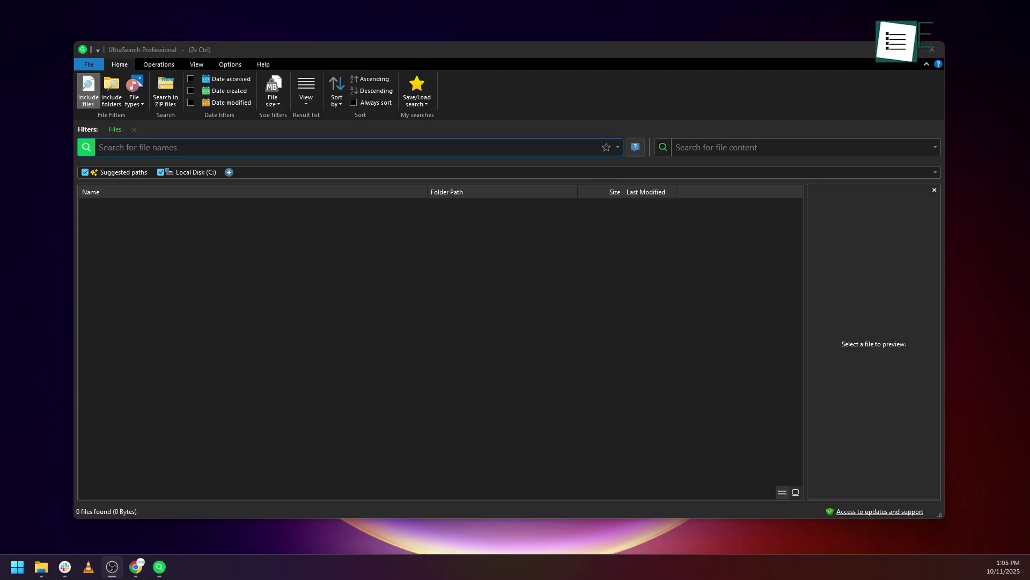
pyautogui.write('abcd')
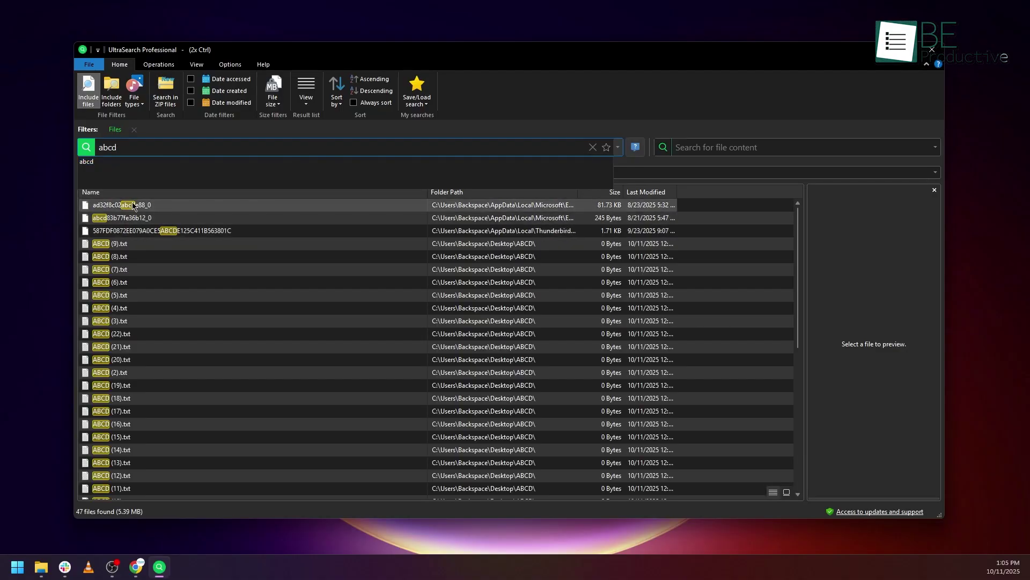
# Save the abcd search as a favourite named 'financial reports' and list saved searches
pyautogui.click(606, 148)
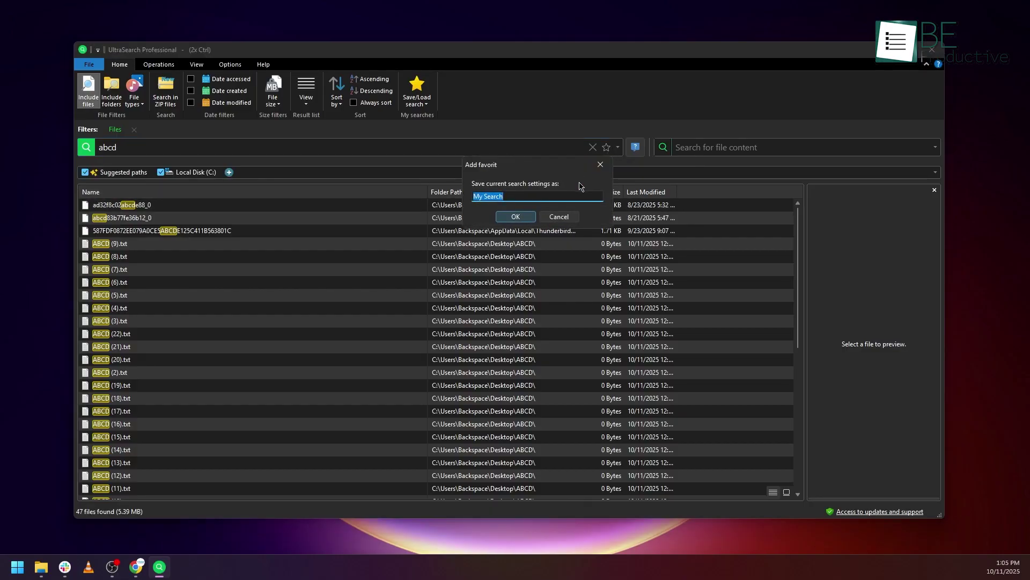
pyautogui.write('financial reports')
pyautogui.click(593, 299)
pyautogui.click(512, 218)
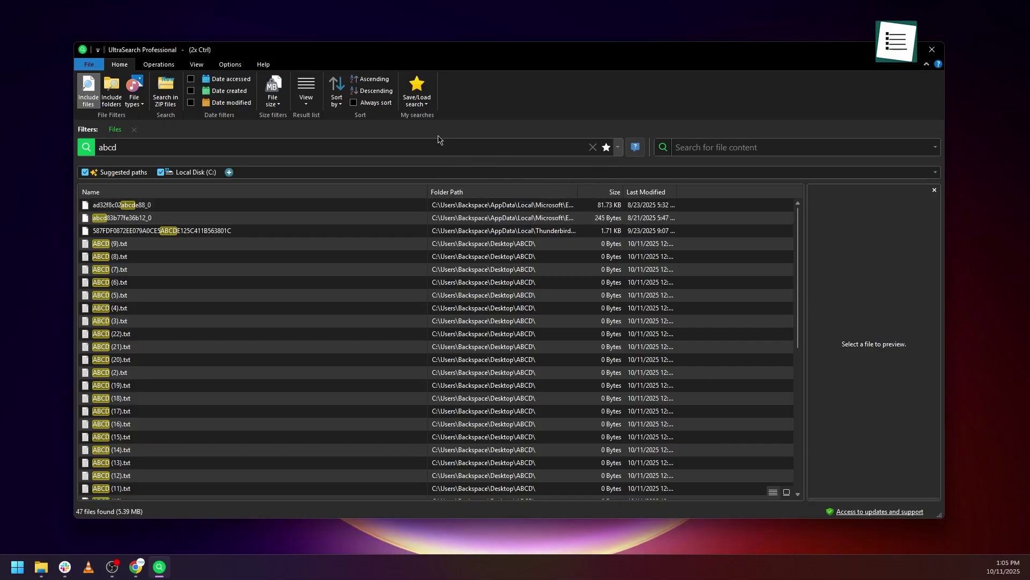
pyautogui.click(416, 91)
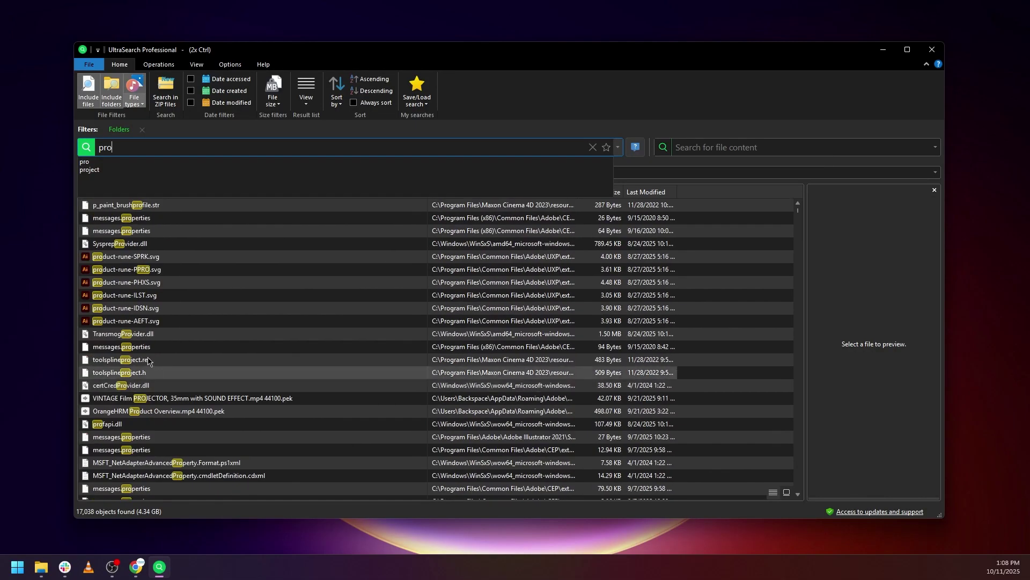
# Preview the product-rune SPRK, PPRO, PHXS and ILST SVG icons in turn
pyautogui.click(132, 258)
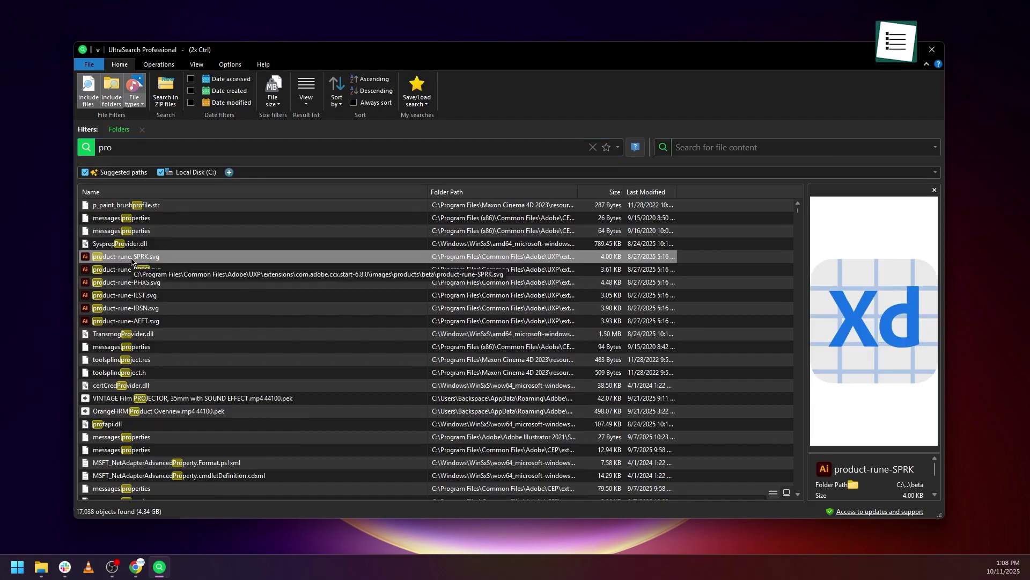
pyautogui.click(130, 269)
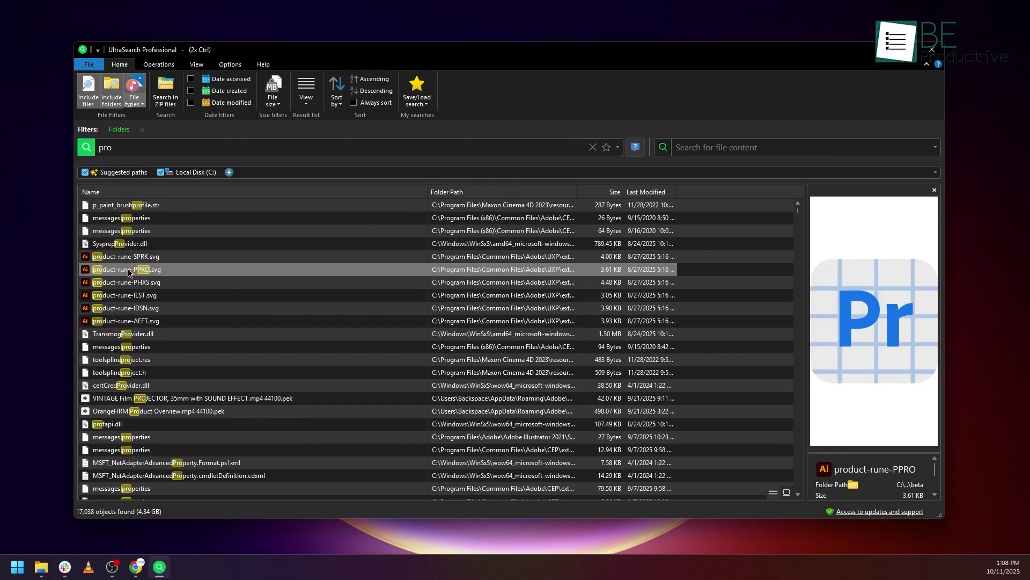
pyautogui.click(126, 284)
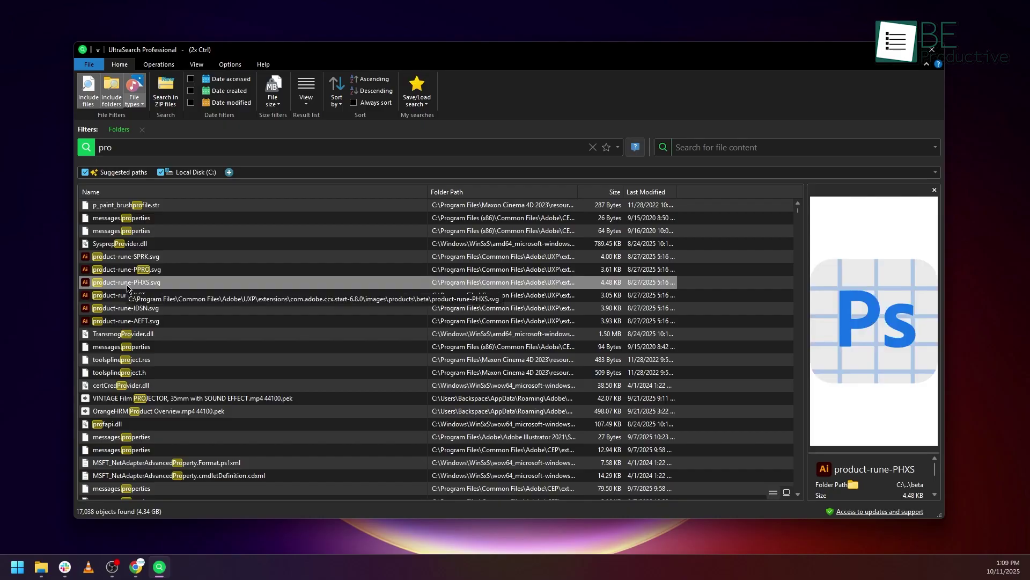
pyautogui.click(129, 296)
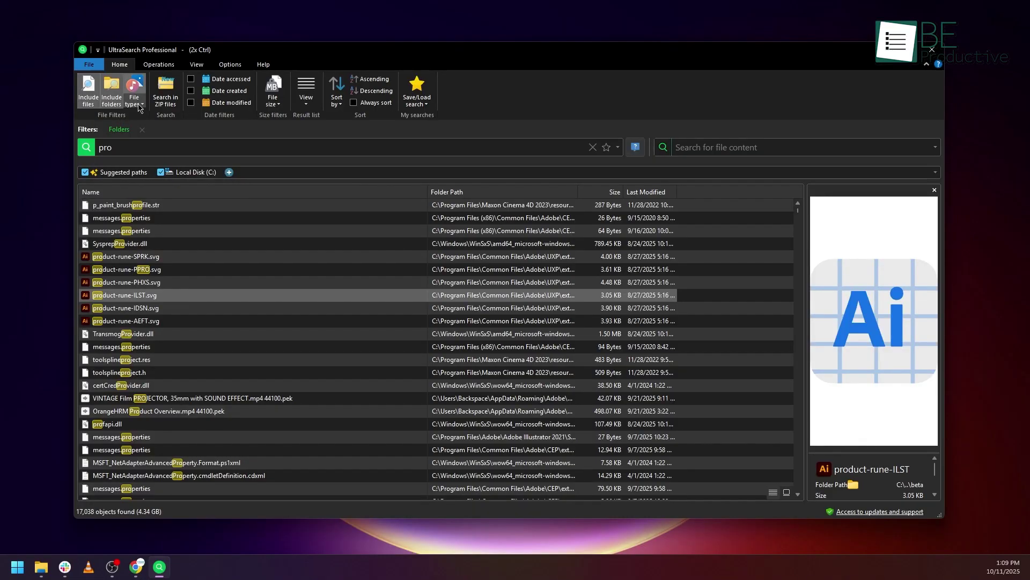
# In Configure file types, inspect the Audio type's *.ac3 and *.m4b extensions
pyautogui.click(138, 108)
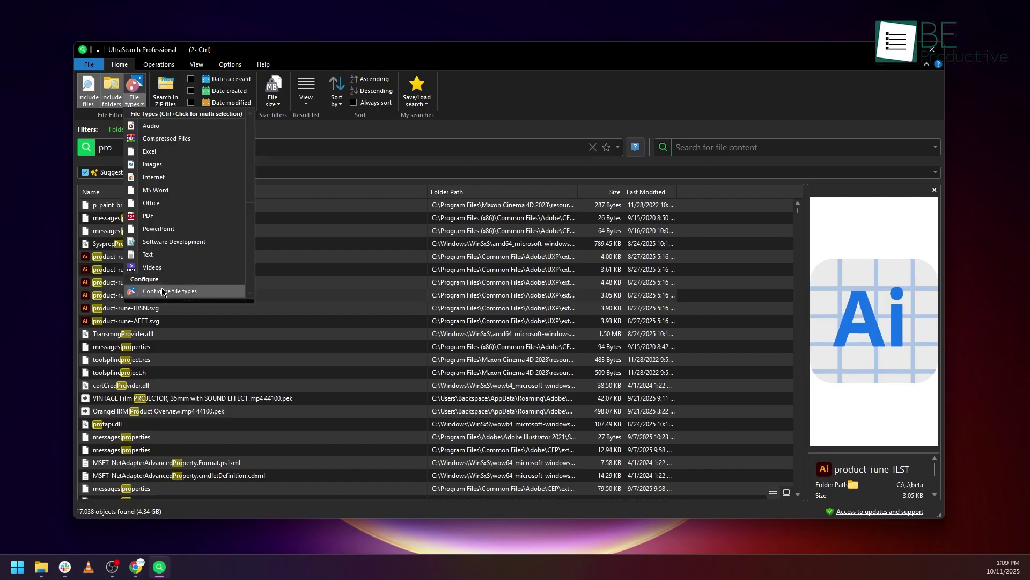
pyautogui.click(246, 292)
pyautogui.click(420, 296)
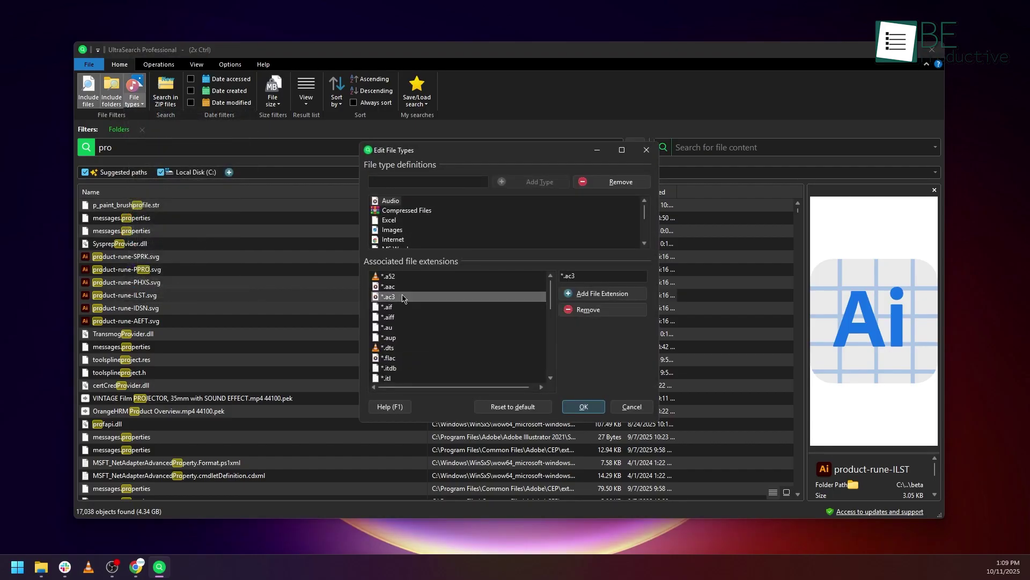
pyautogui.click(589, 293)
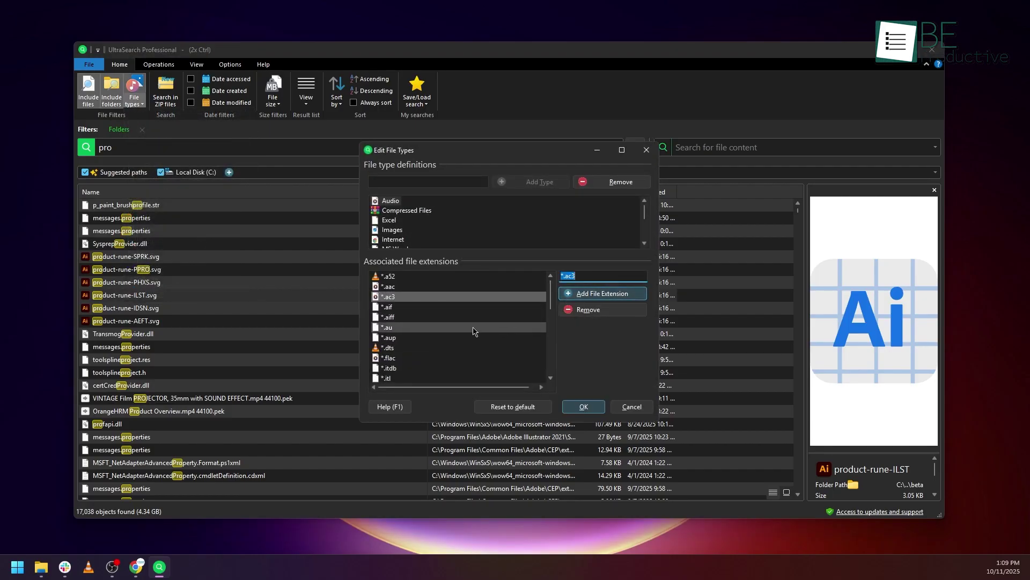
pyautogui.scroll(-3, 458, 338)
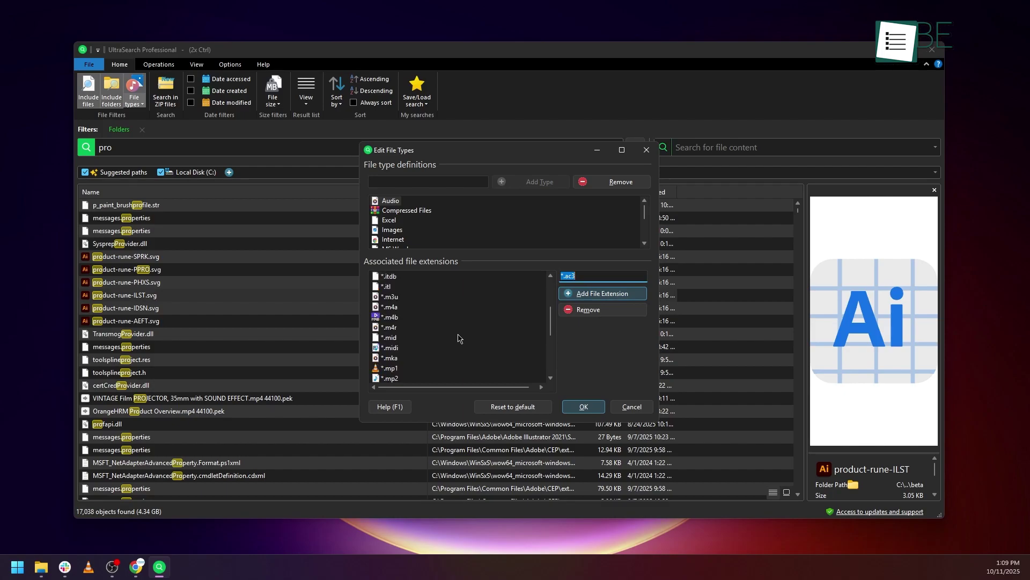
pyautogui.click(378, 318)
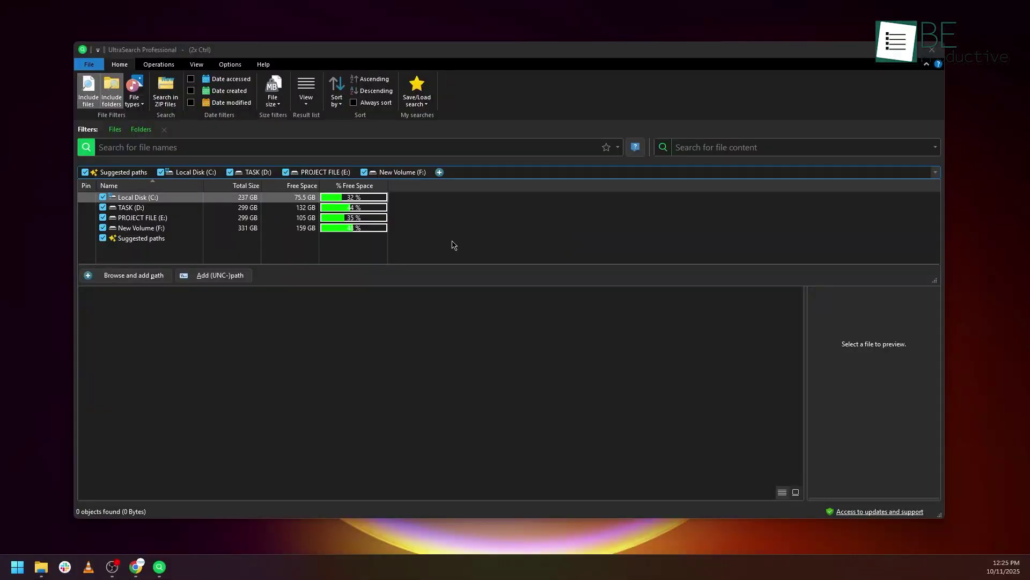
# Try adding a UNC path, then view the SharePoint options in Search location selection
pyautogui.click(219, 280)
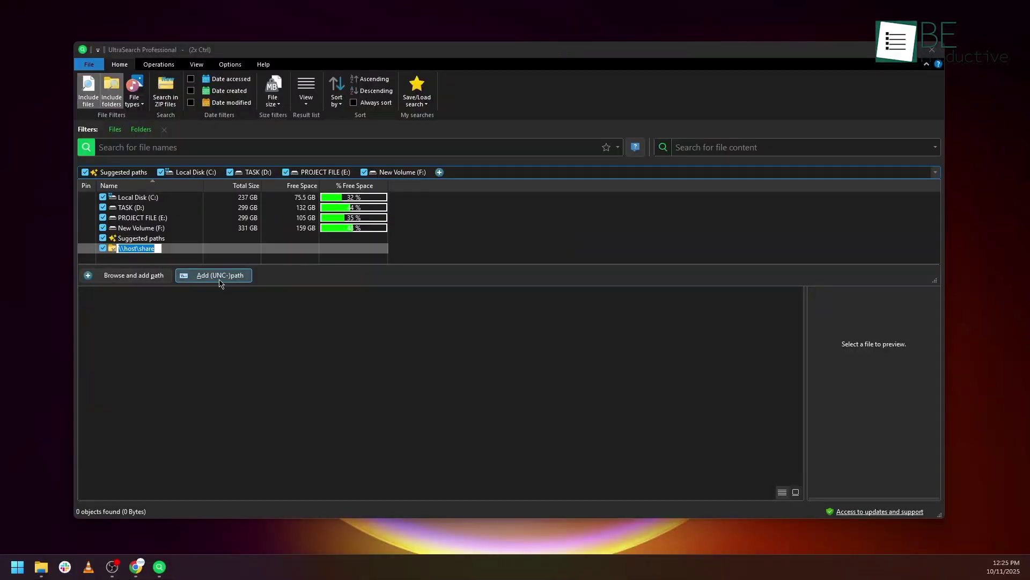
pyautogui.click(166, 282)
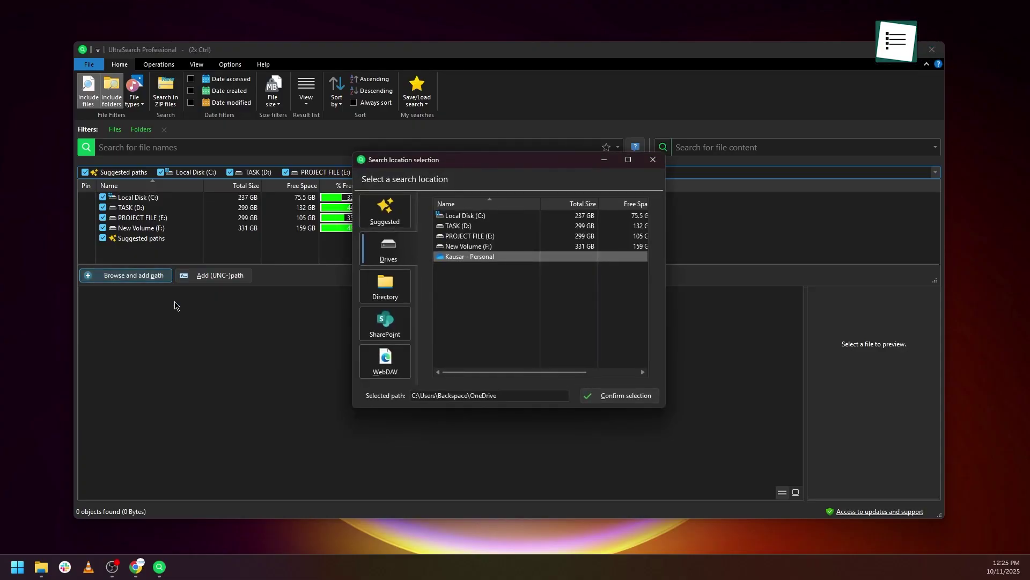
pyautogui.click(372, 330)
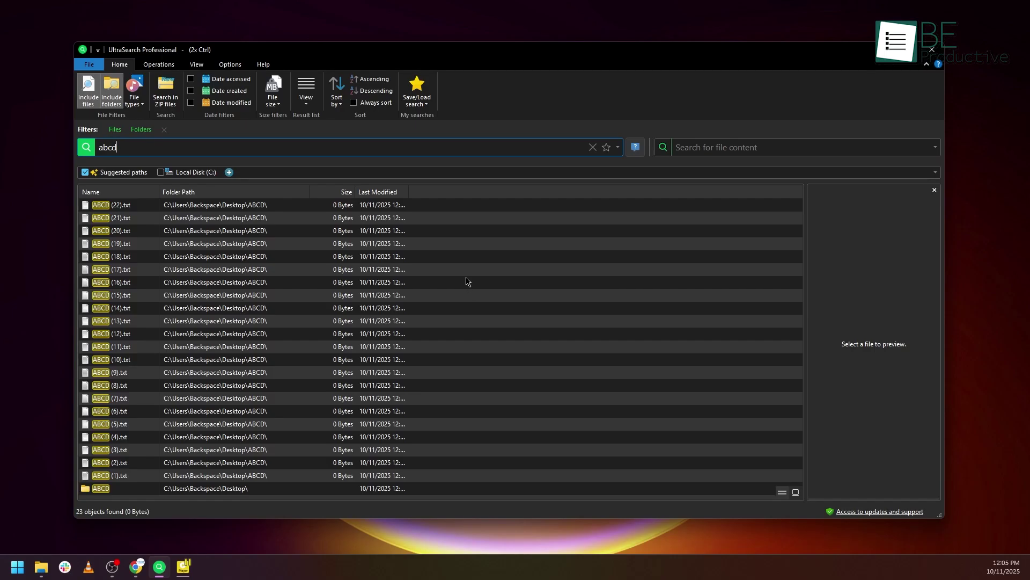
# Select ABCD (22).txt through ABCD (1).txt and open Bulk Rename for them
pyautogui.click(112, 206)
pyautogui.keyDown('shift'); pyautogui.click(107, 476); pyautogui.keyUp('shift')
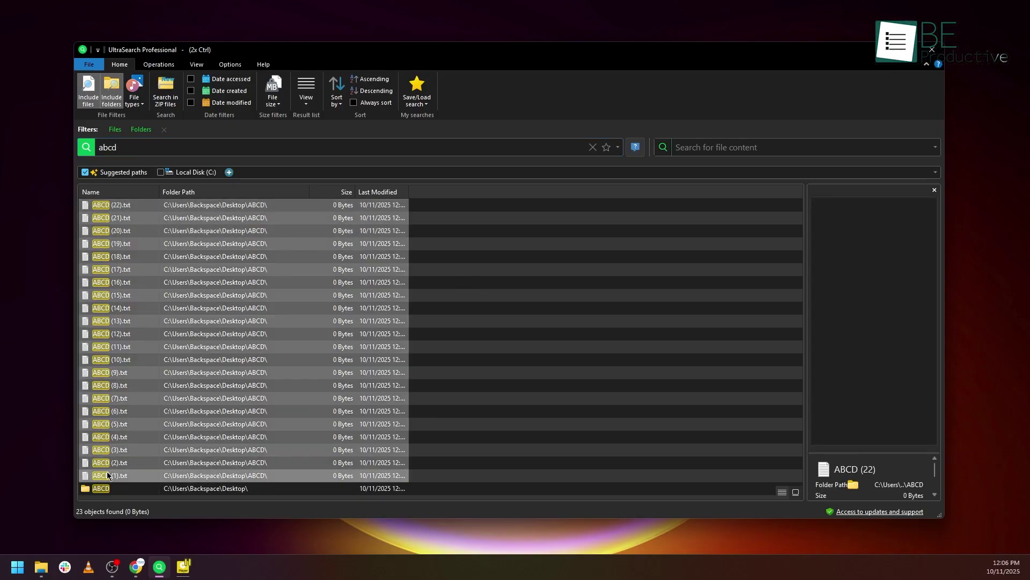
pyautogui.rightClick(110, 478)
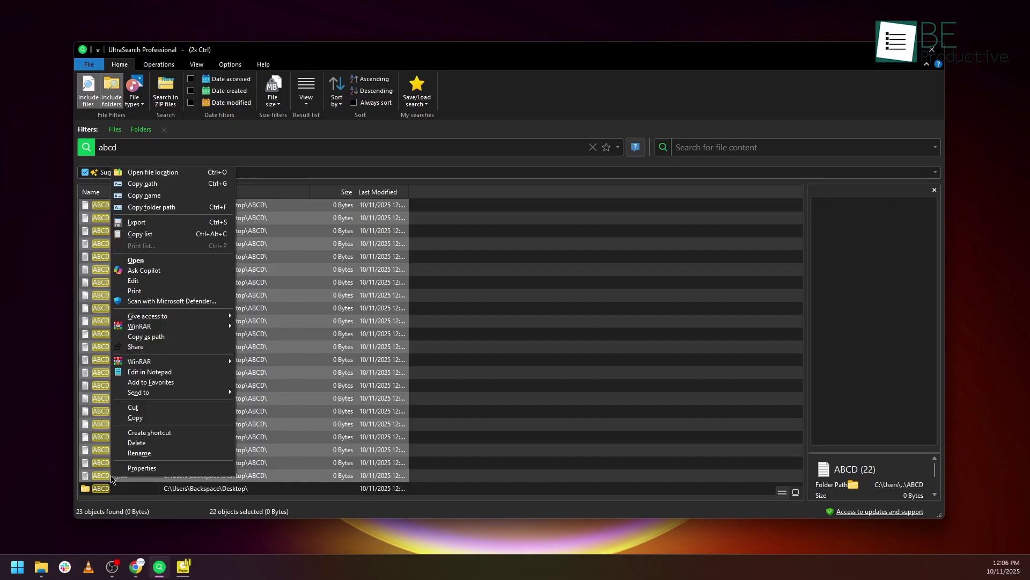
pyautogui.click(135, 453)
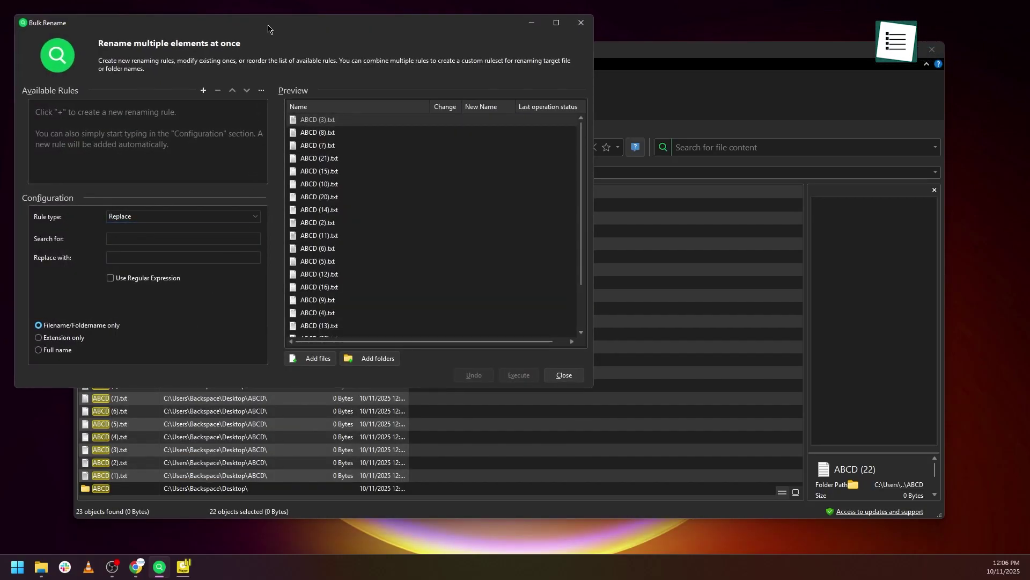
# Center the Bulk Rename window over the results and keep Replace as the rule type
pyautogui.moveTo(268, 29); pyautogui.dragTo(456, 112)
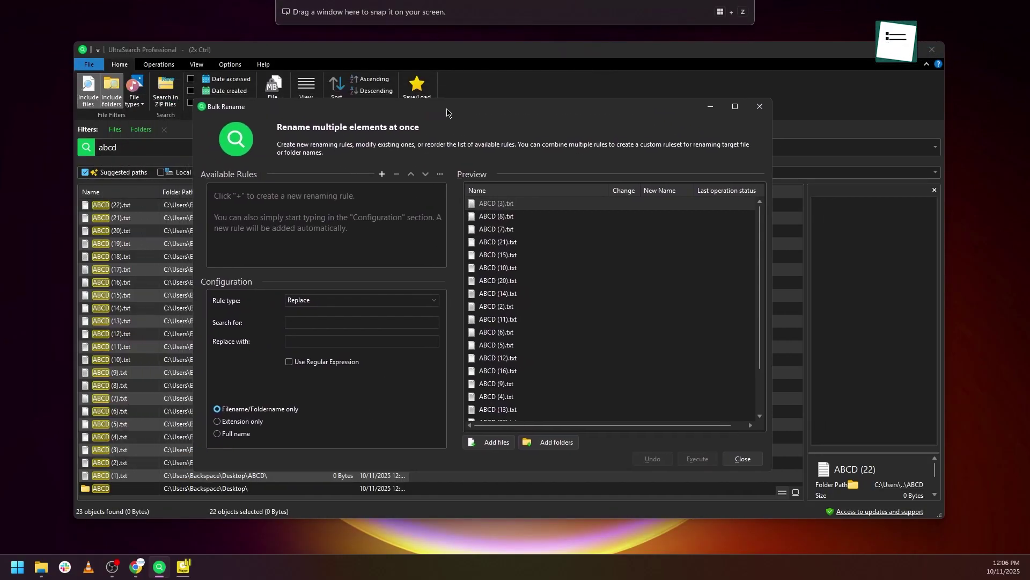
pyautogui.click(346, 306)
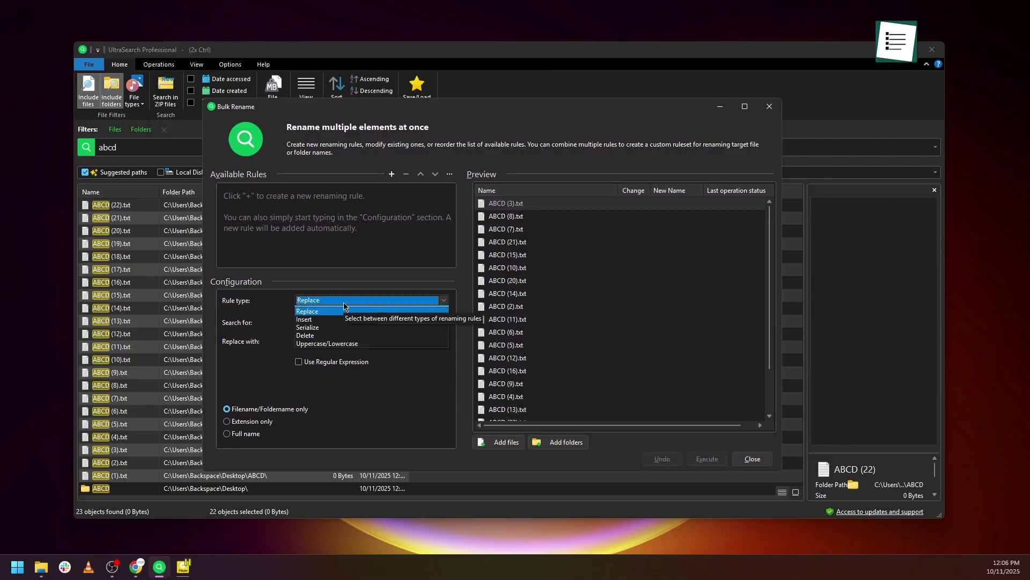
pyautogui.click(344, 304)
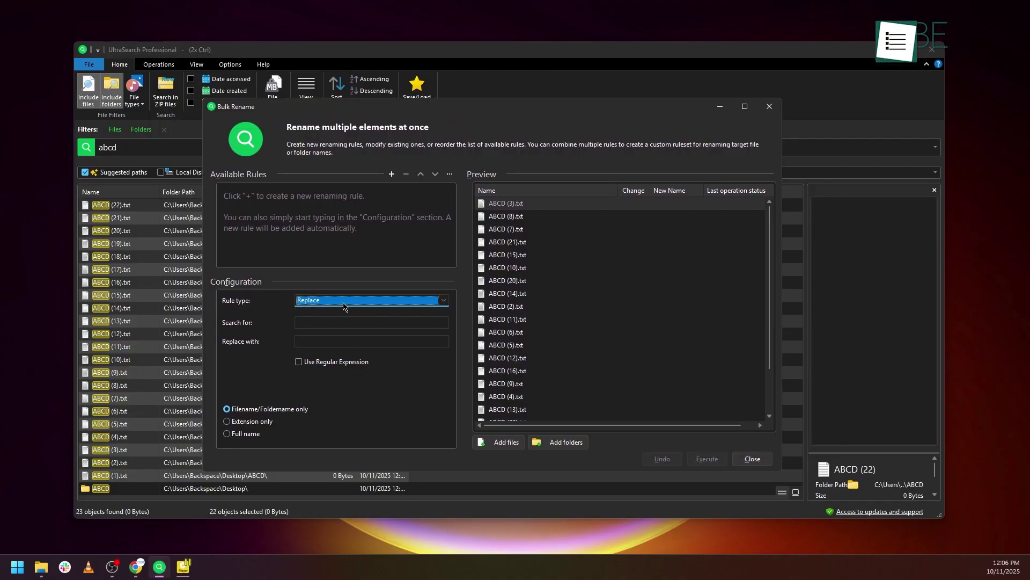
pyautogui.click(347, 234)
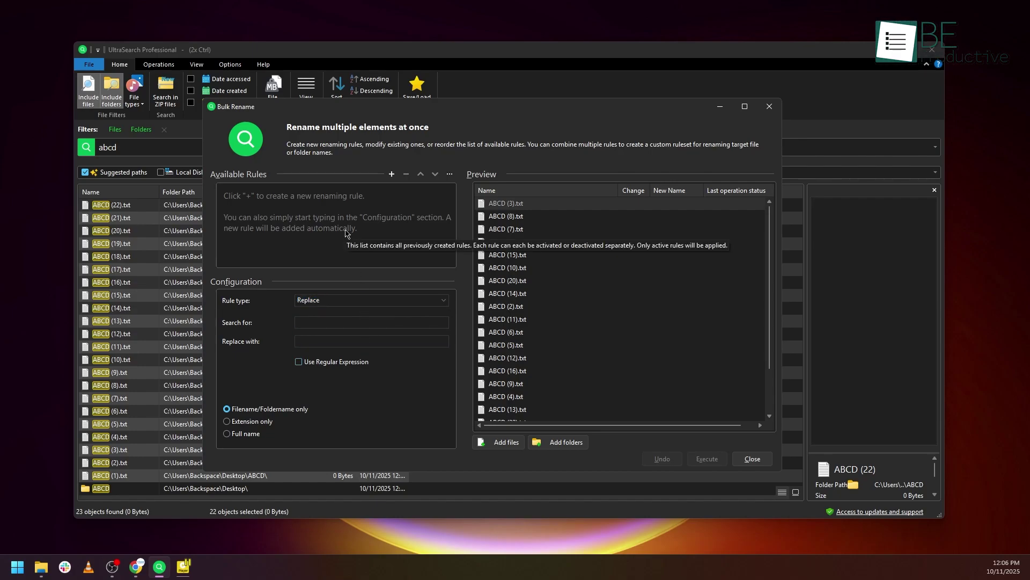